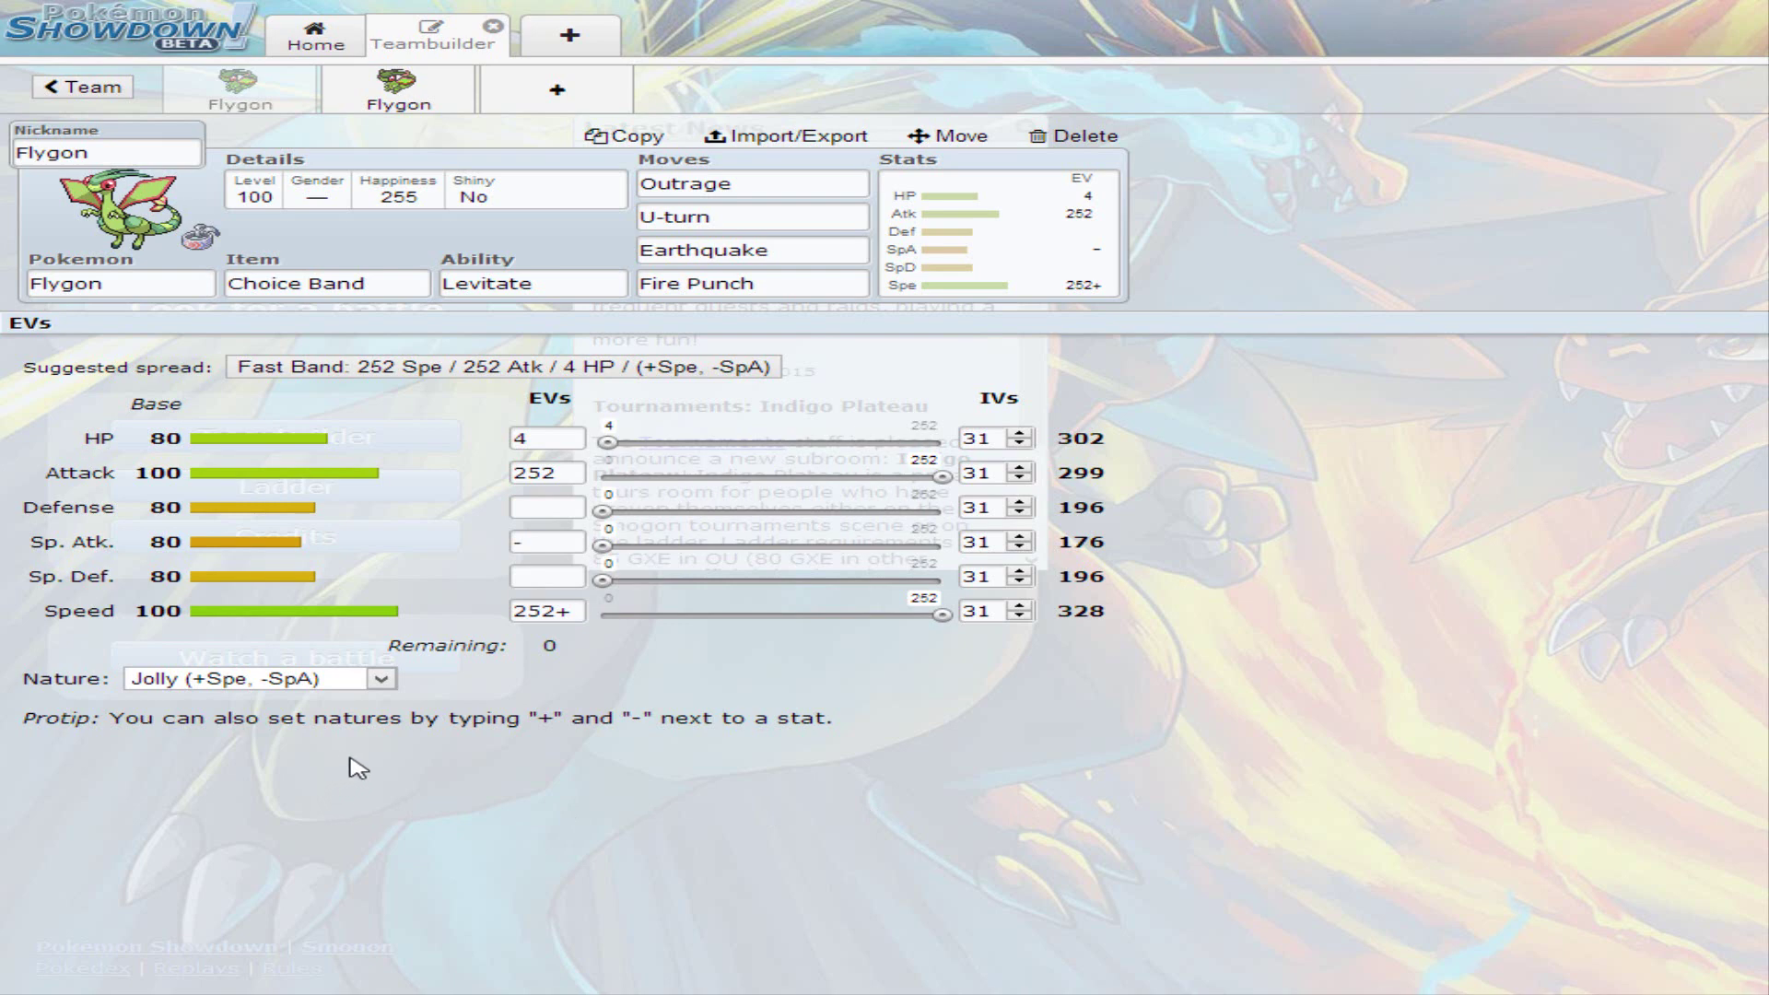
Review the first Flygon's ability and item options, returning to its EV spread each time.
left_click(595, 278)
left_click(1017, 282)
left_click(344, 284)
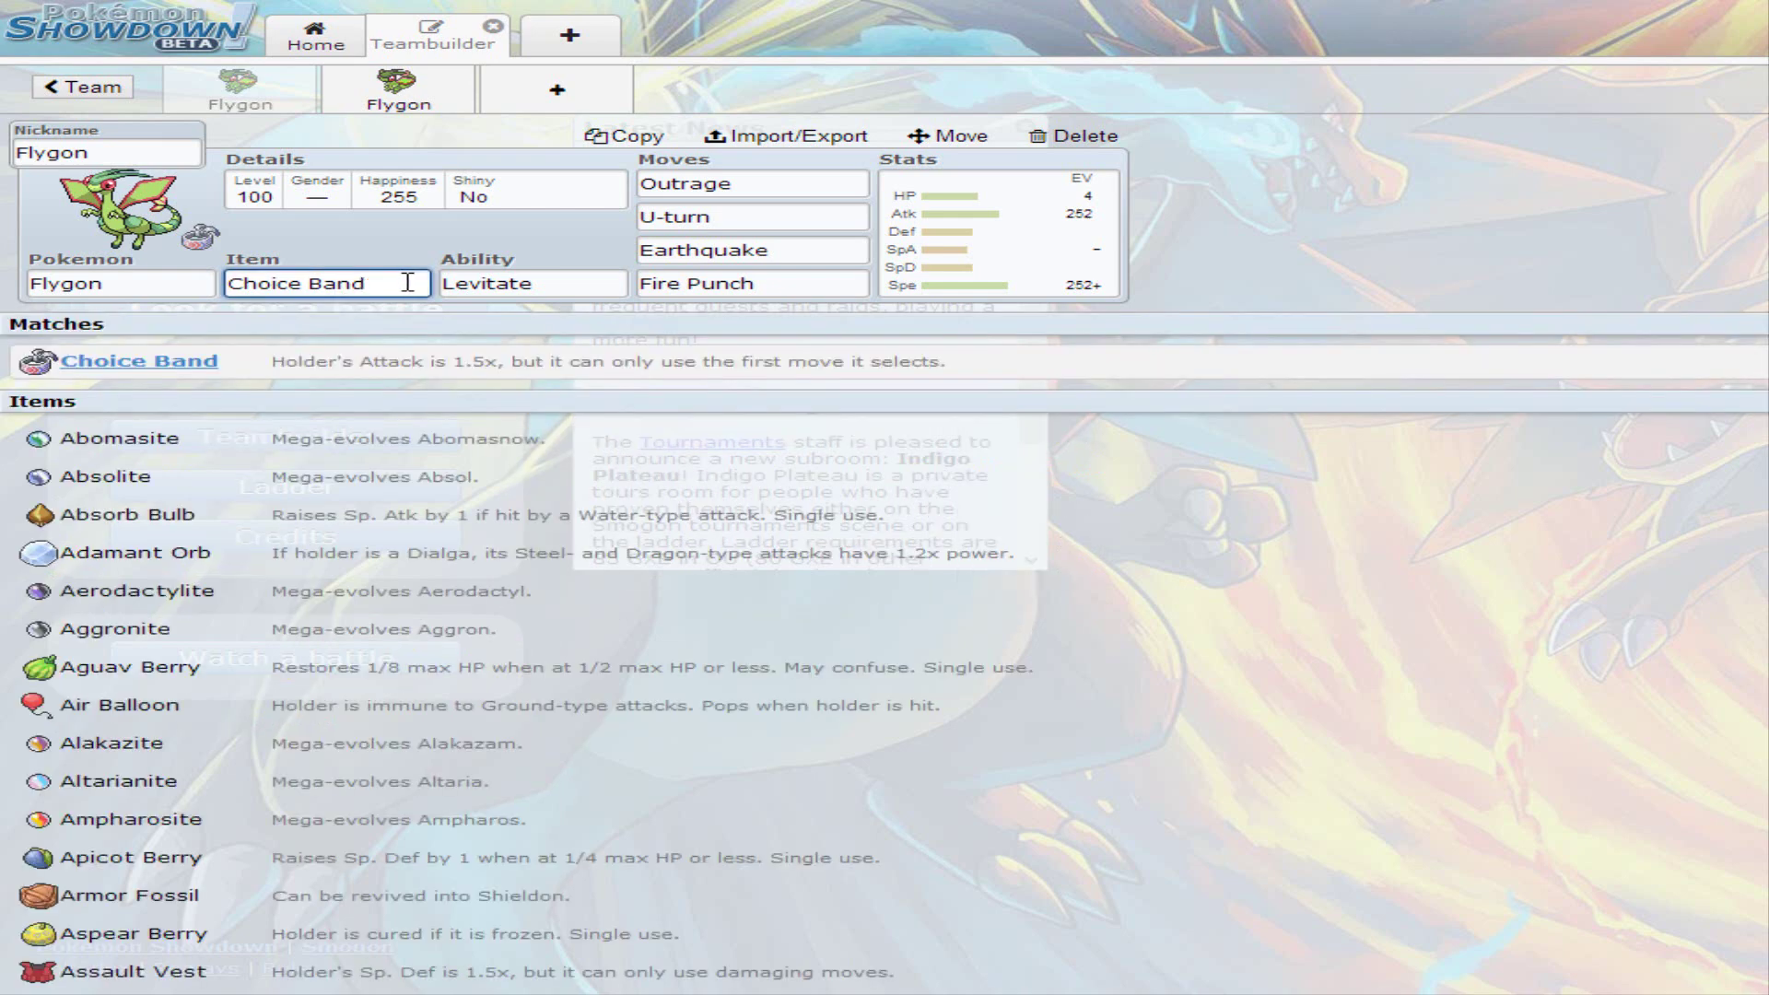
left_click(940, 267)
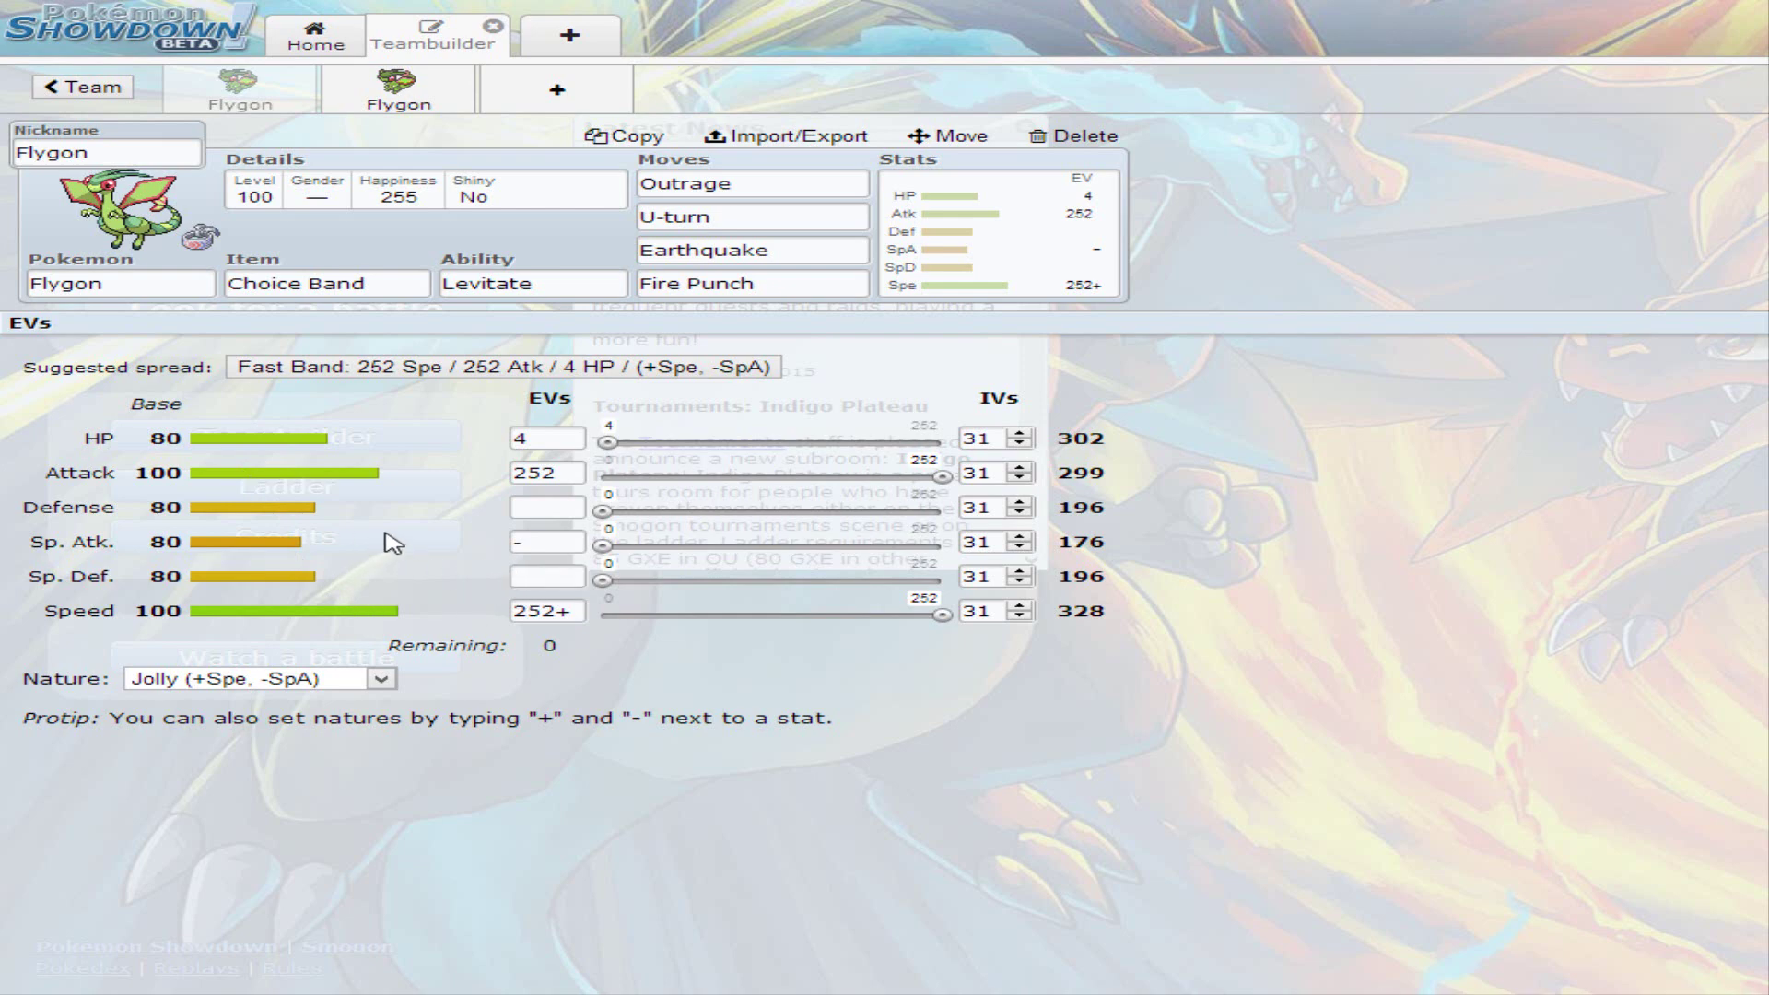
left_click(392, 278)
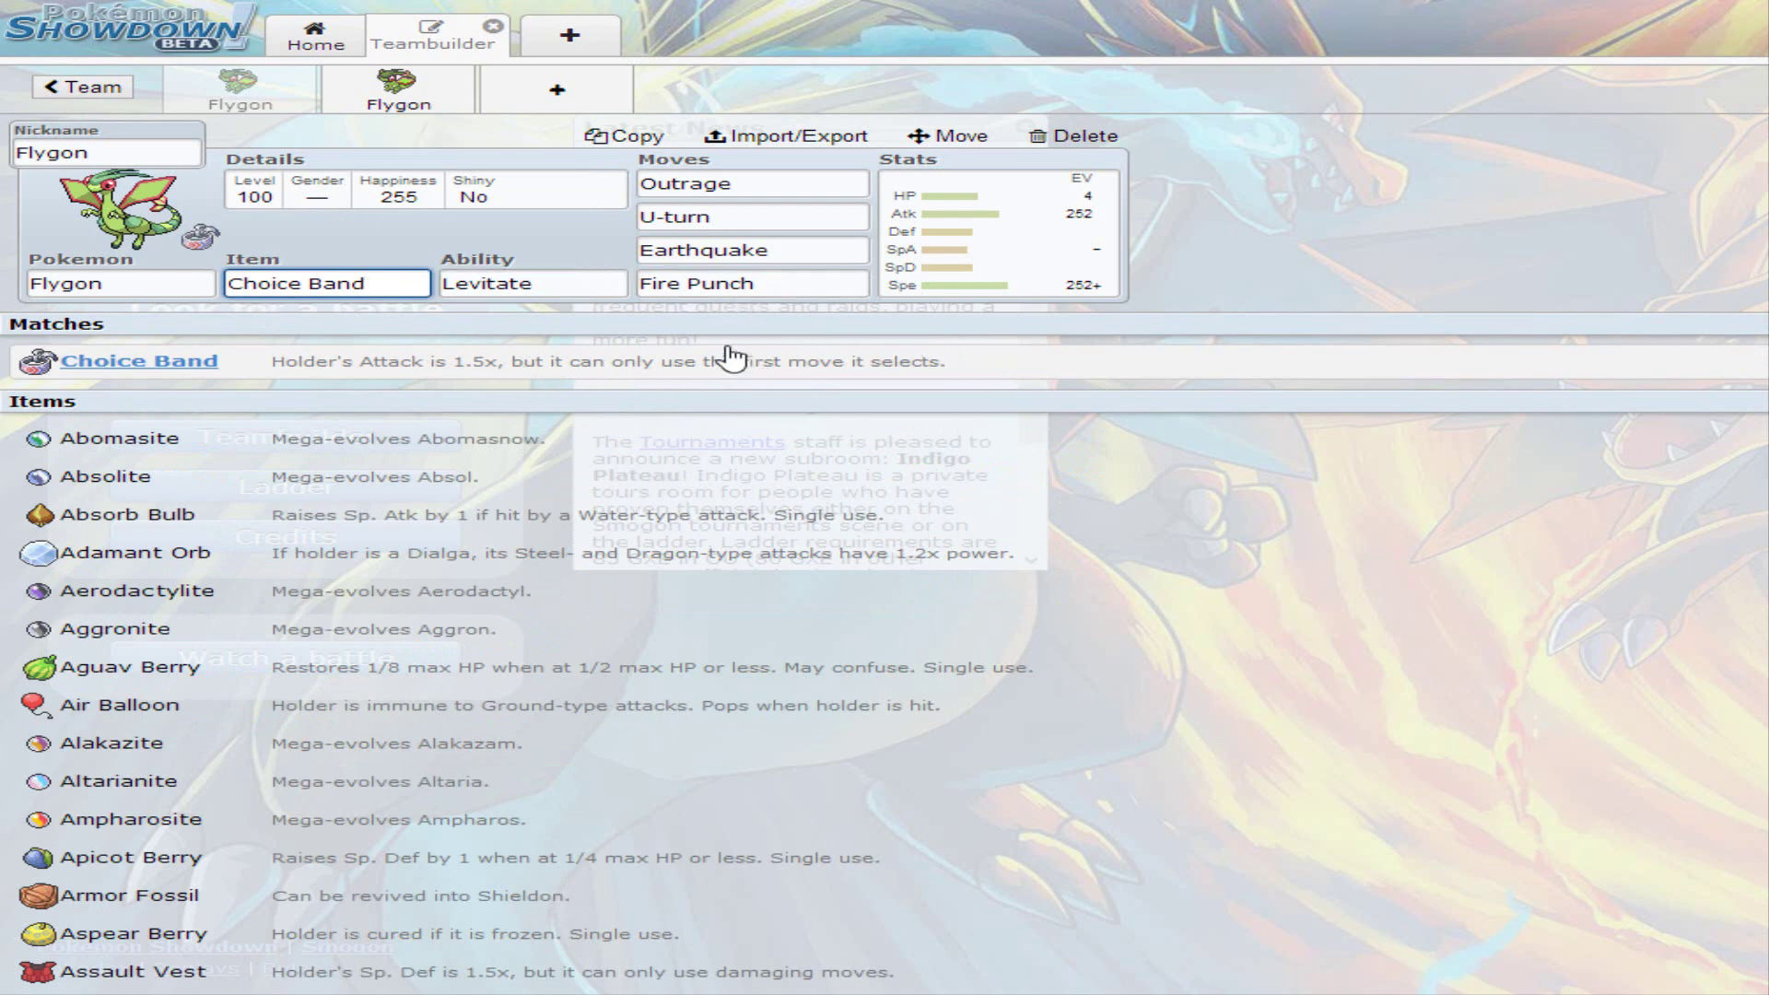
left_click(1032, 235)
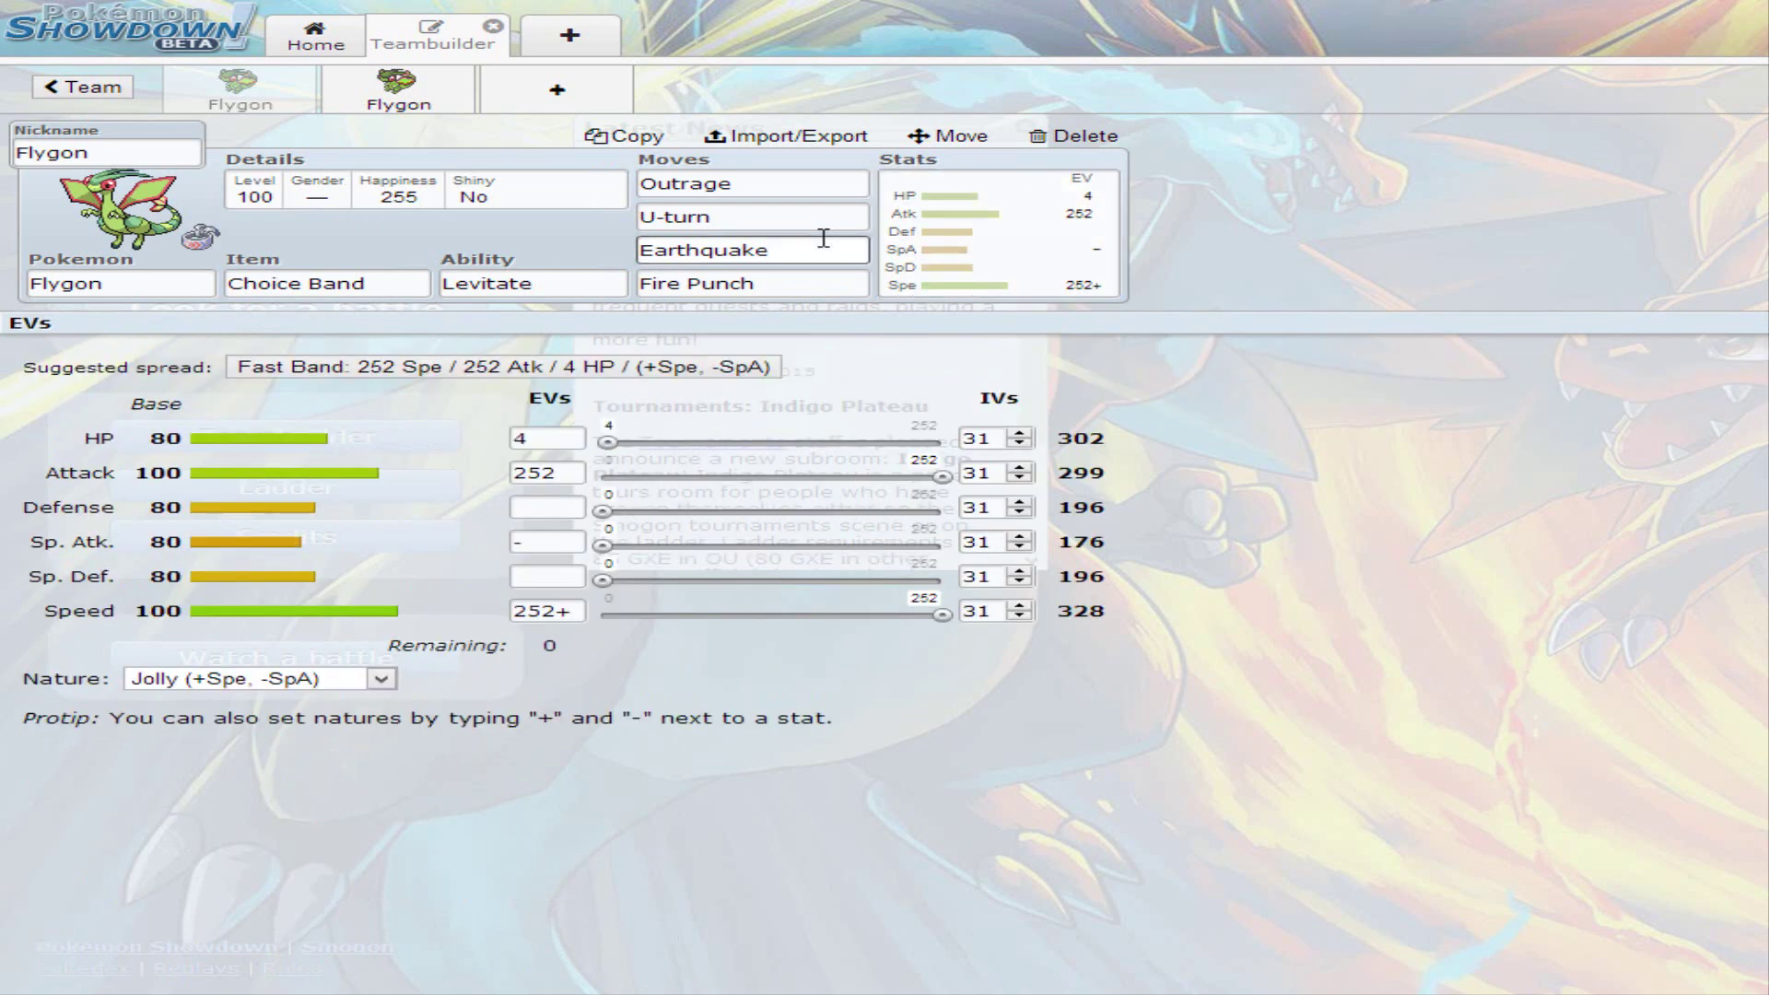
Review the Choice Band set's moves: Outrage, U-turn, Earthquake and Fire Punch.
left_click(778, 193)
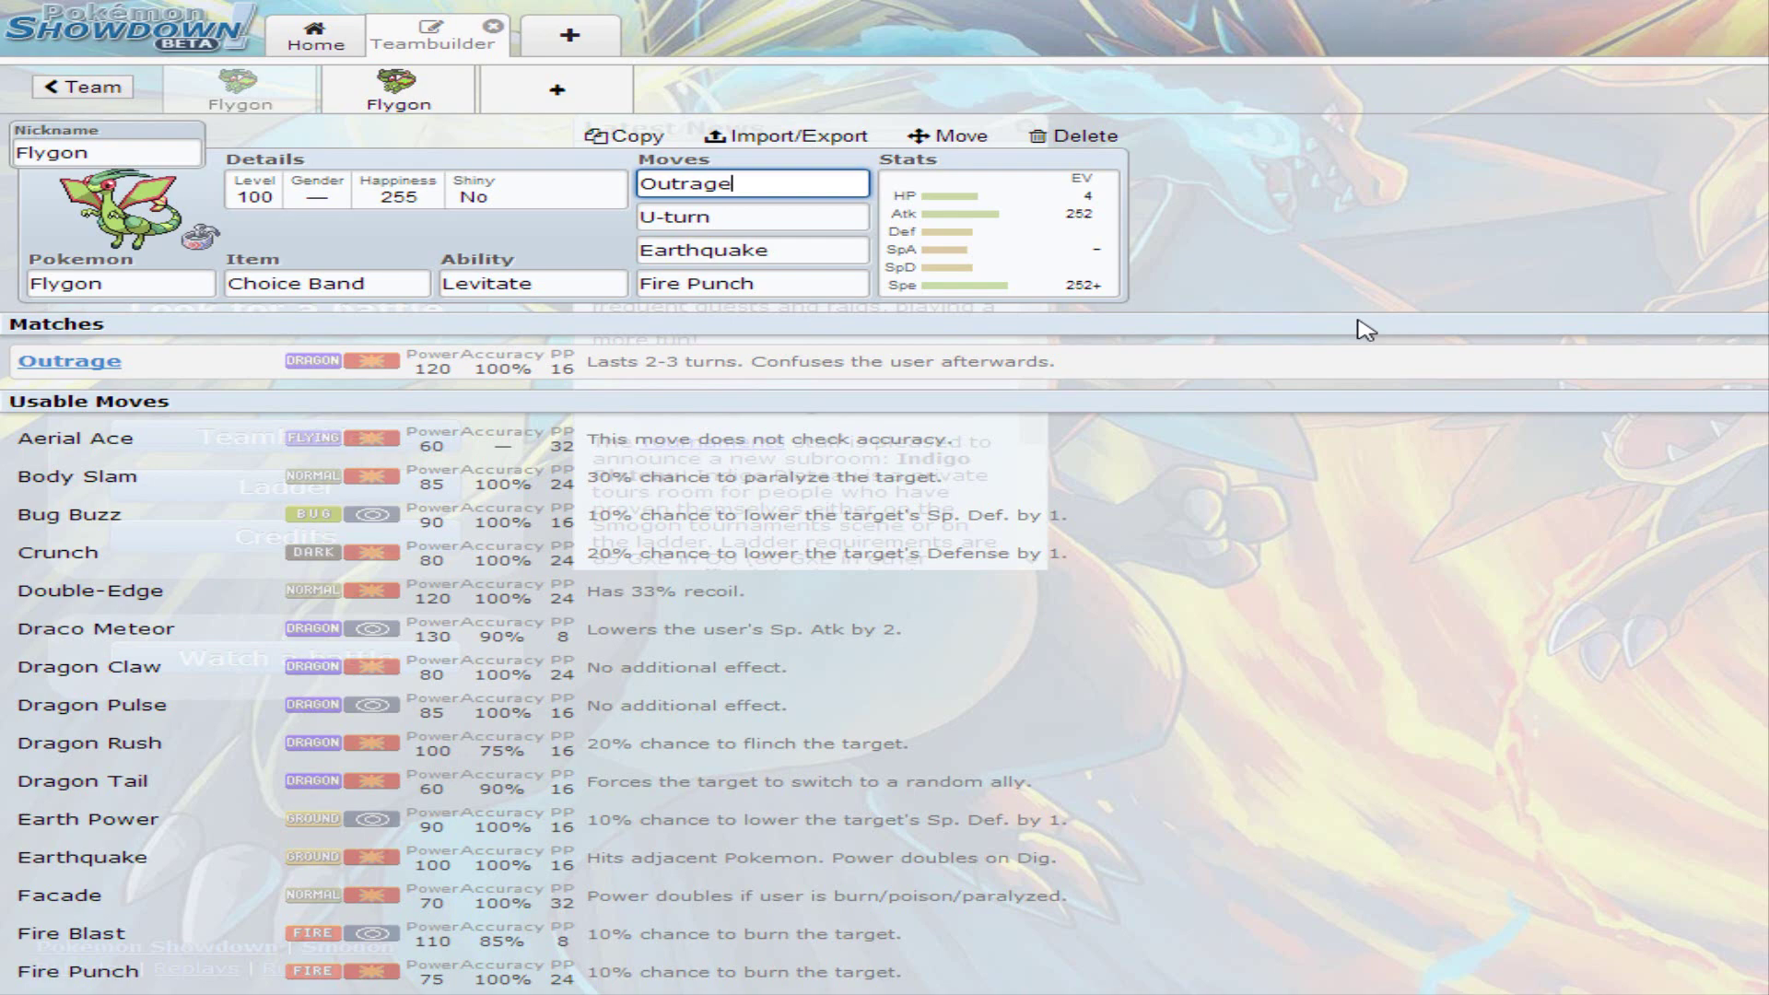
left_click(742, 217)
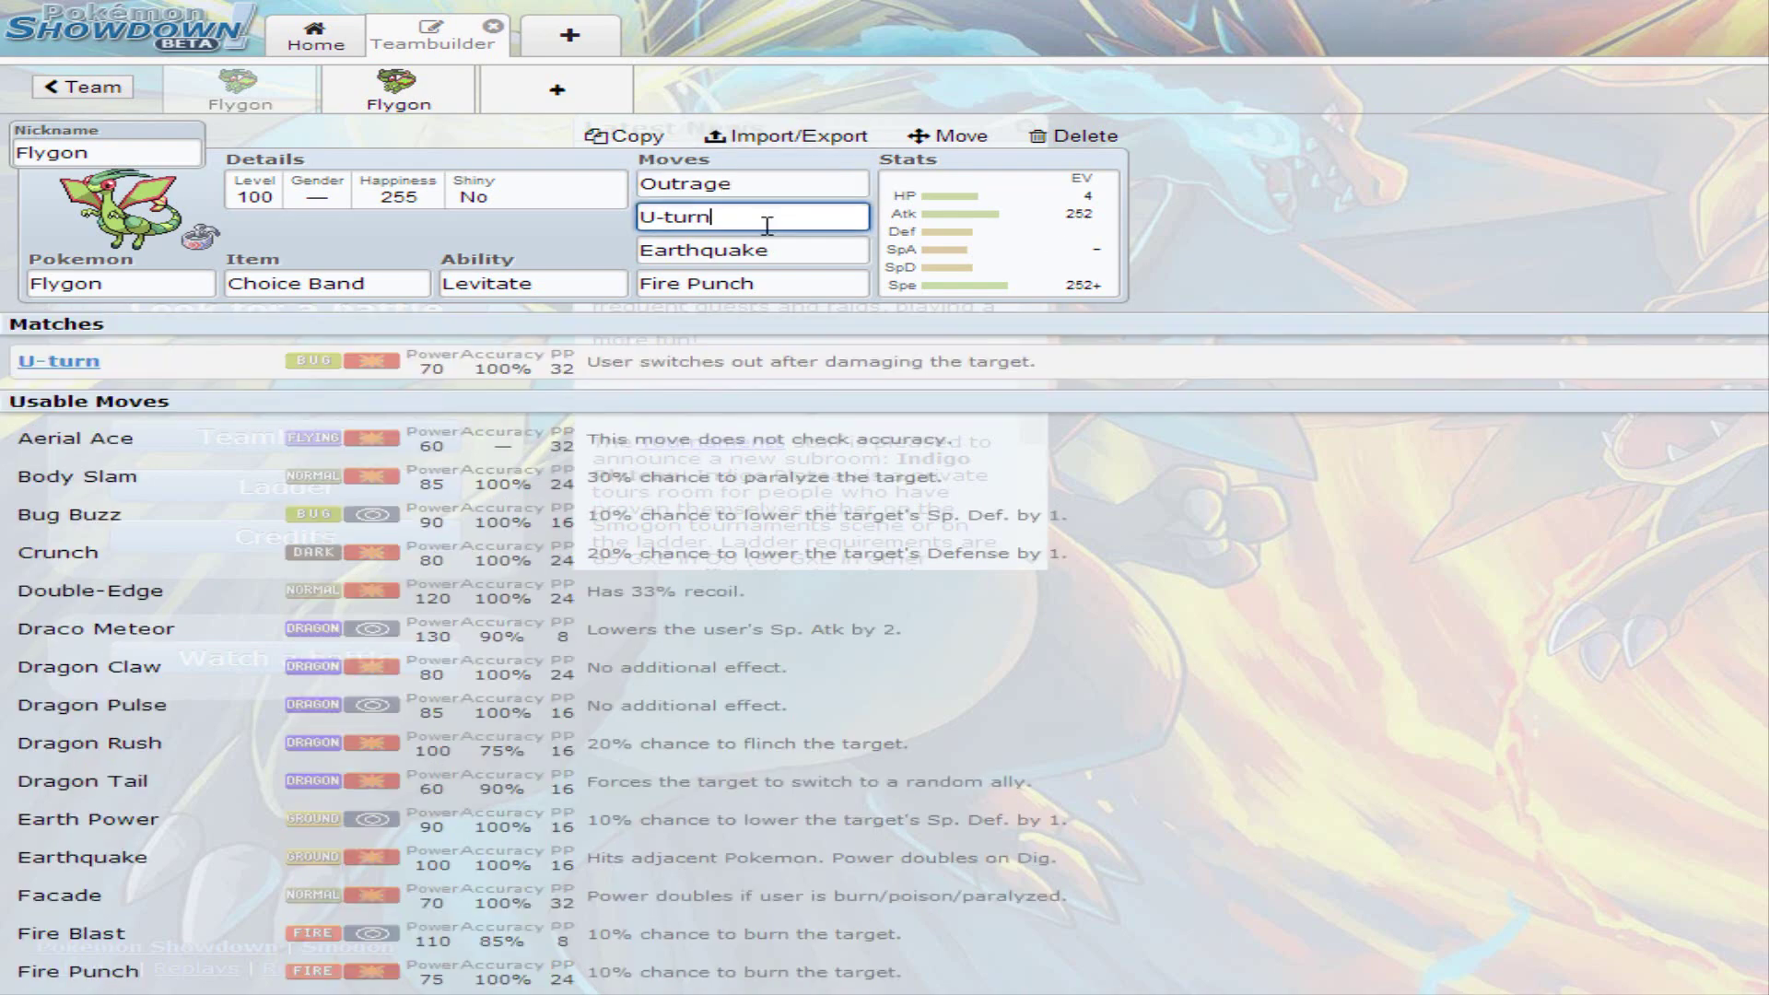
left_click(794, 245)
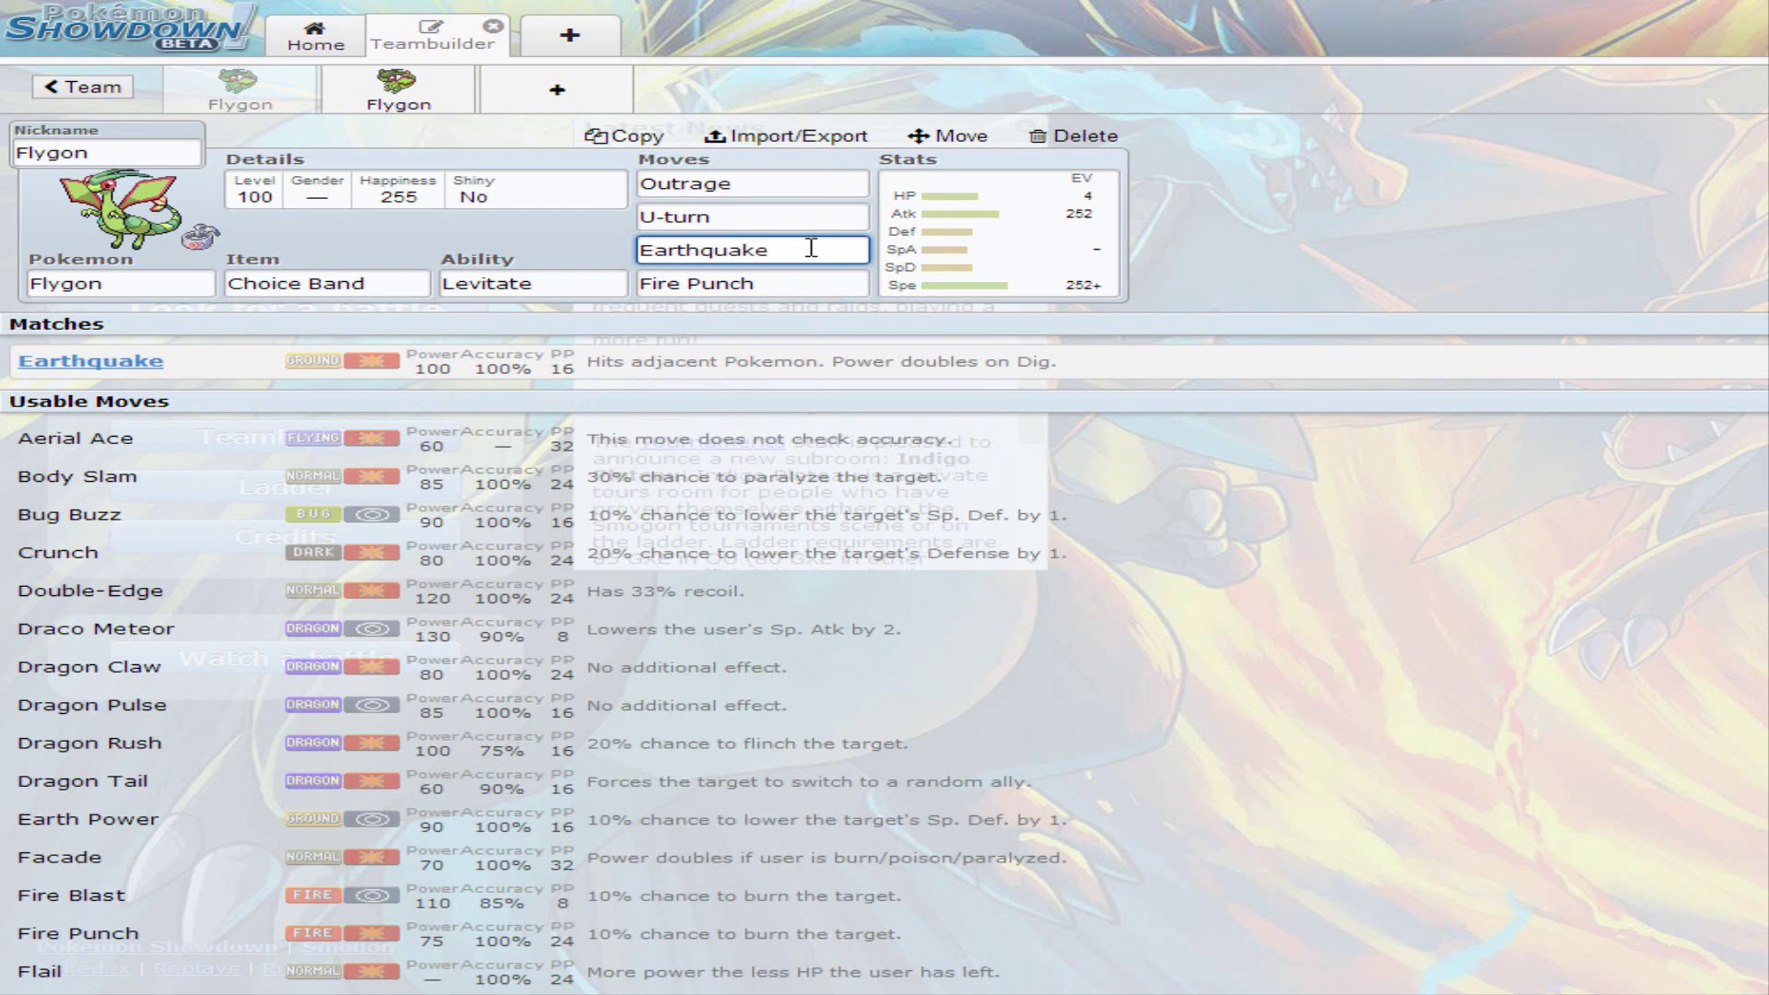
left_click(763, 215)
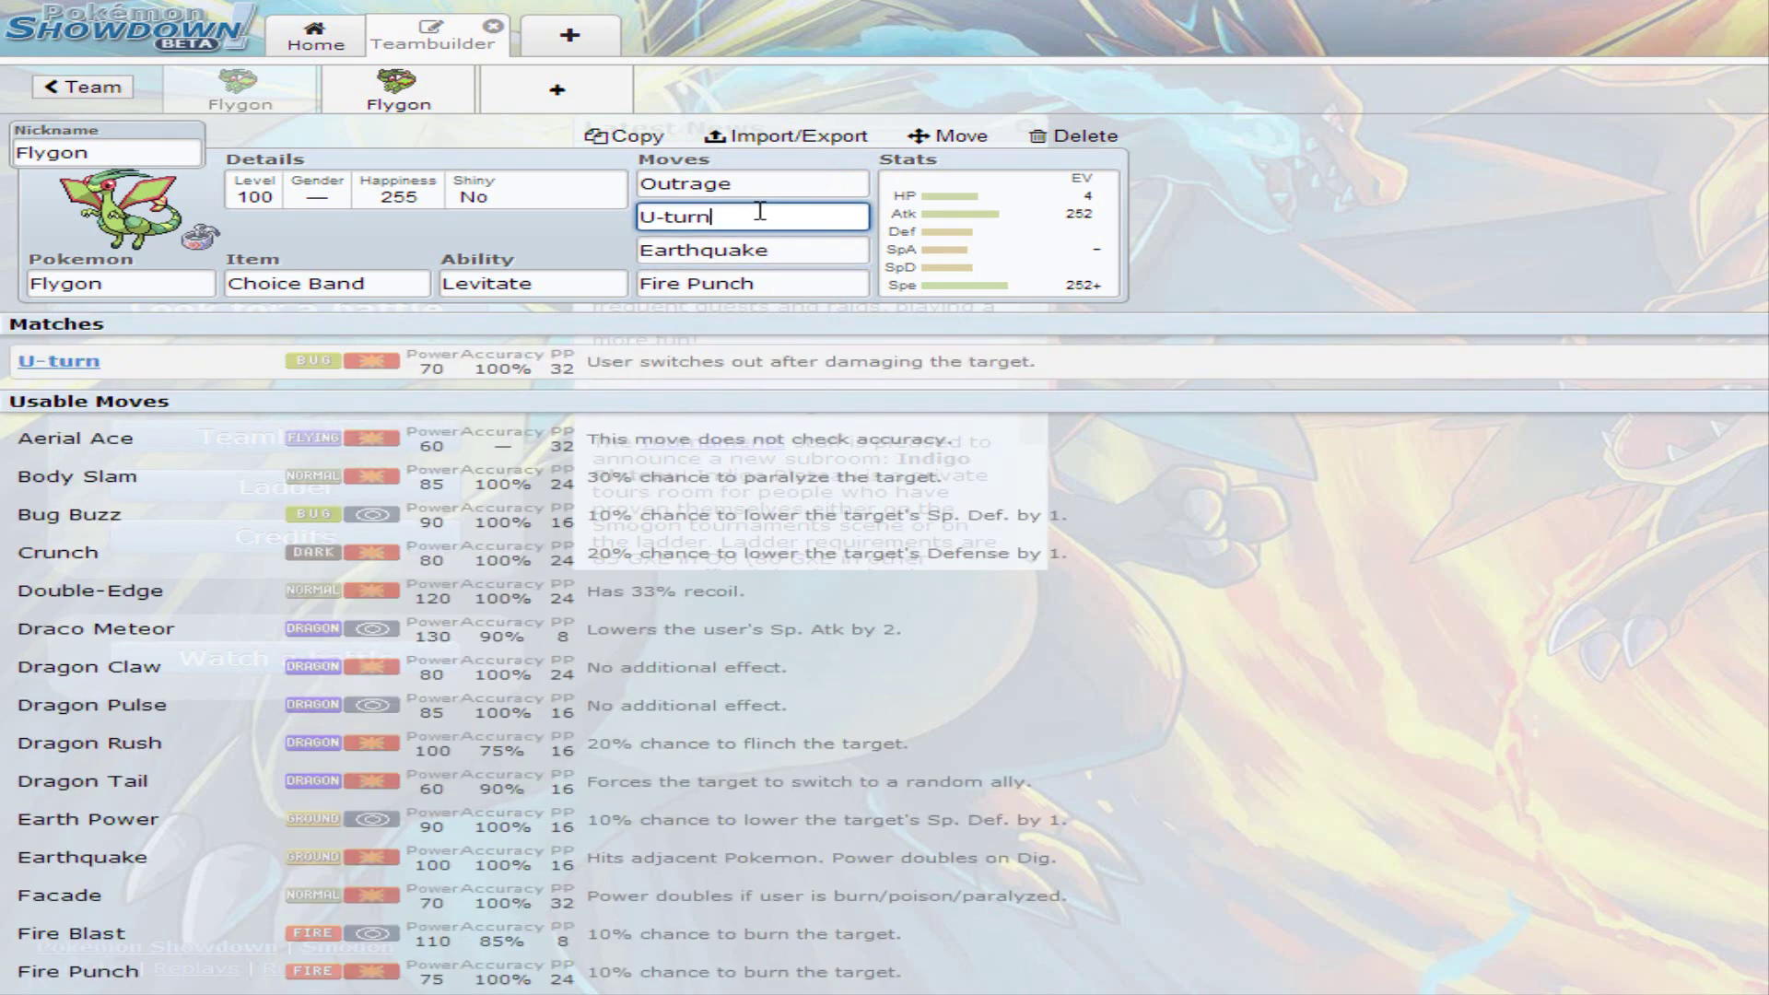
left_click(782, 251)
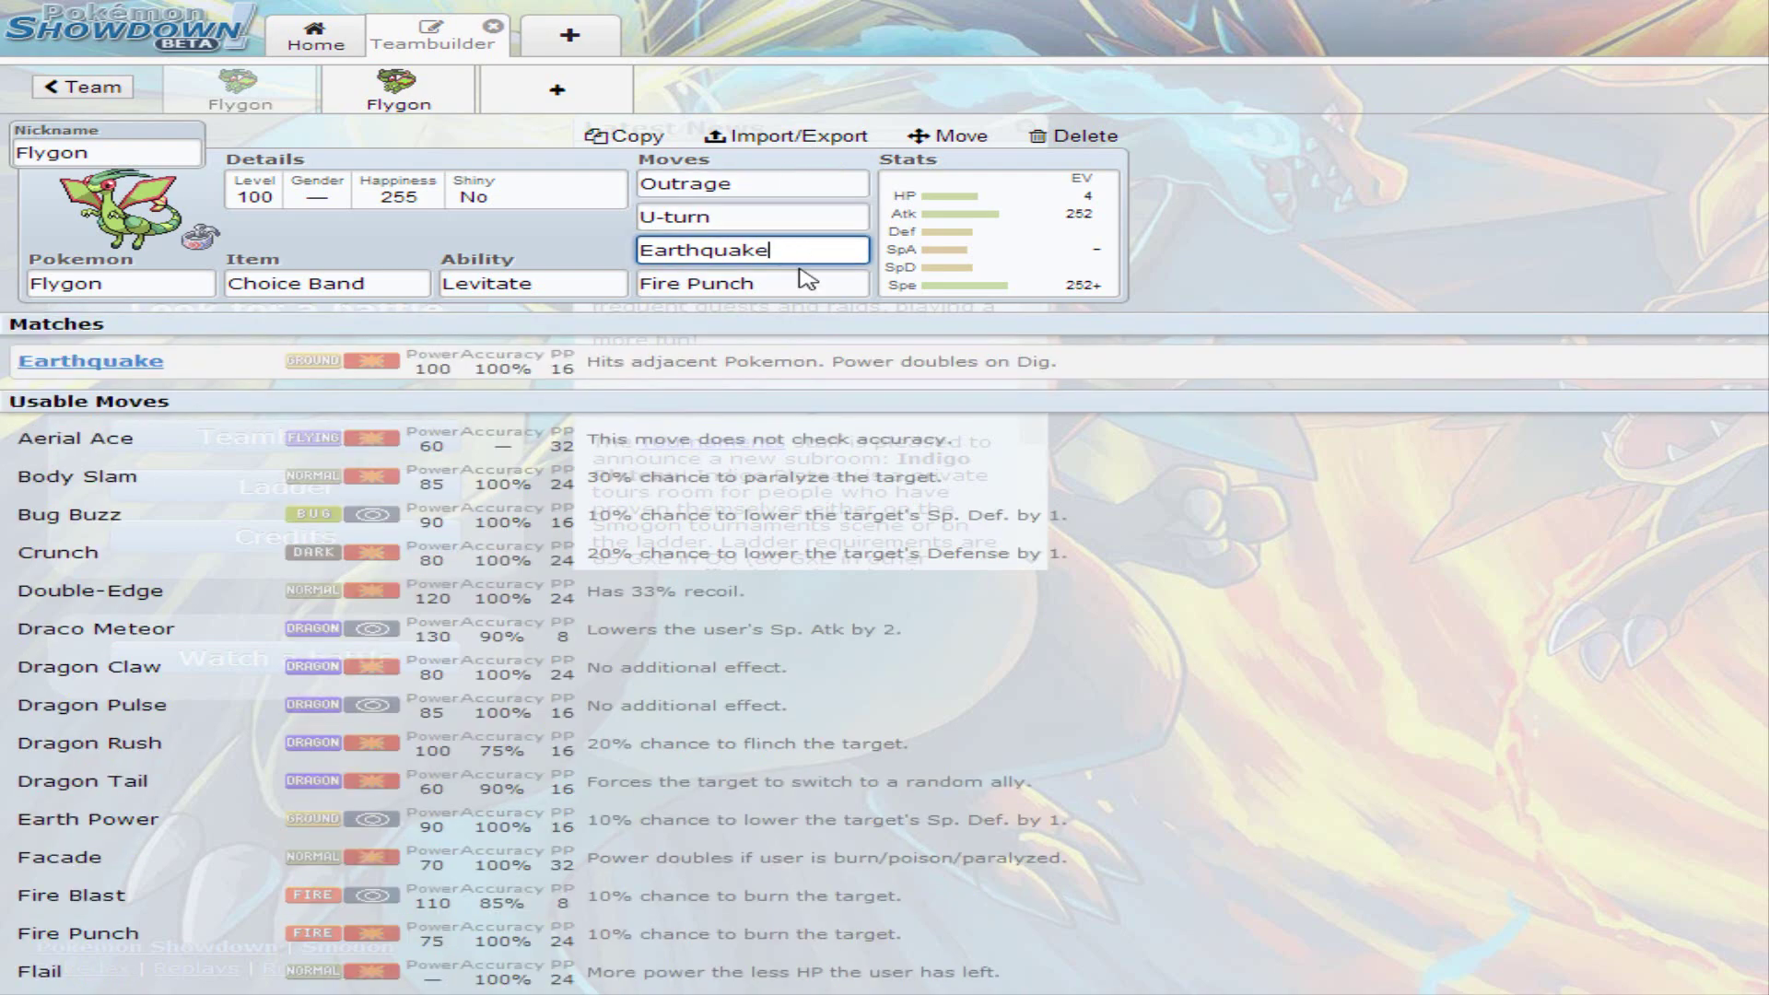
left_click(790, 293)
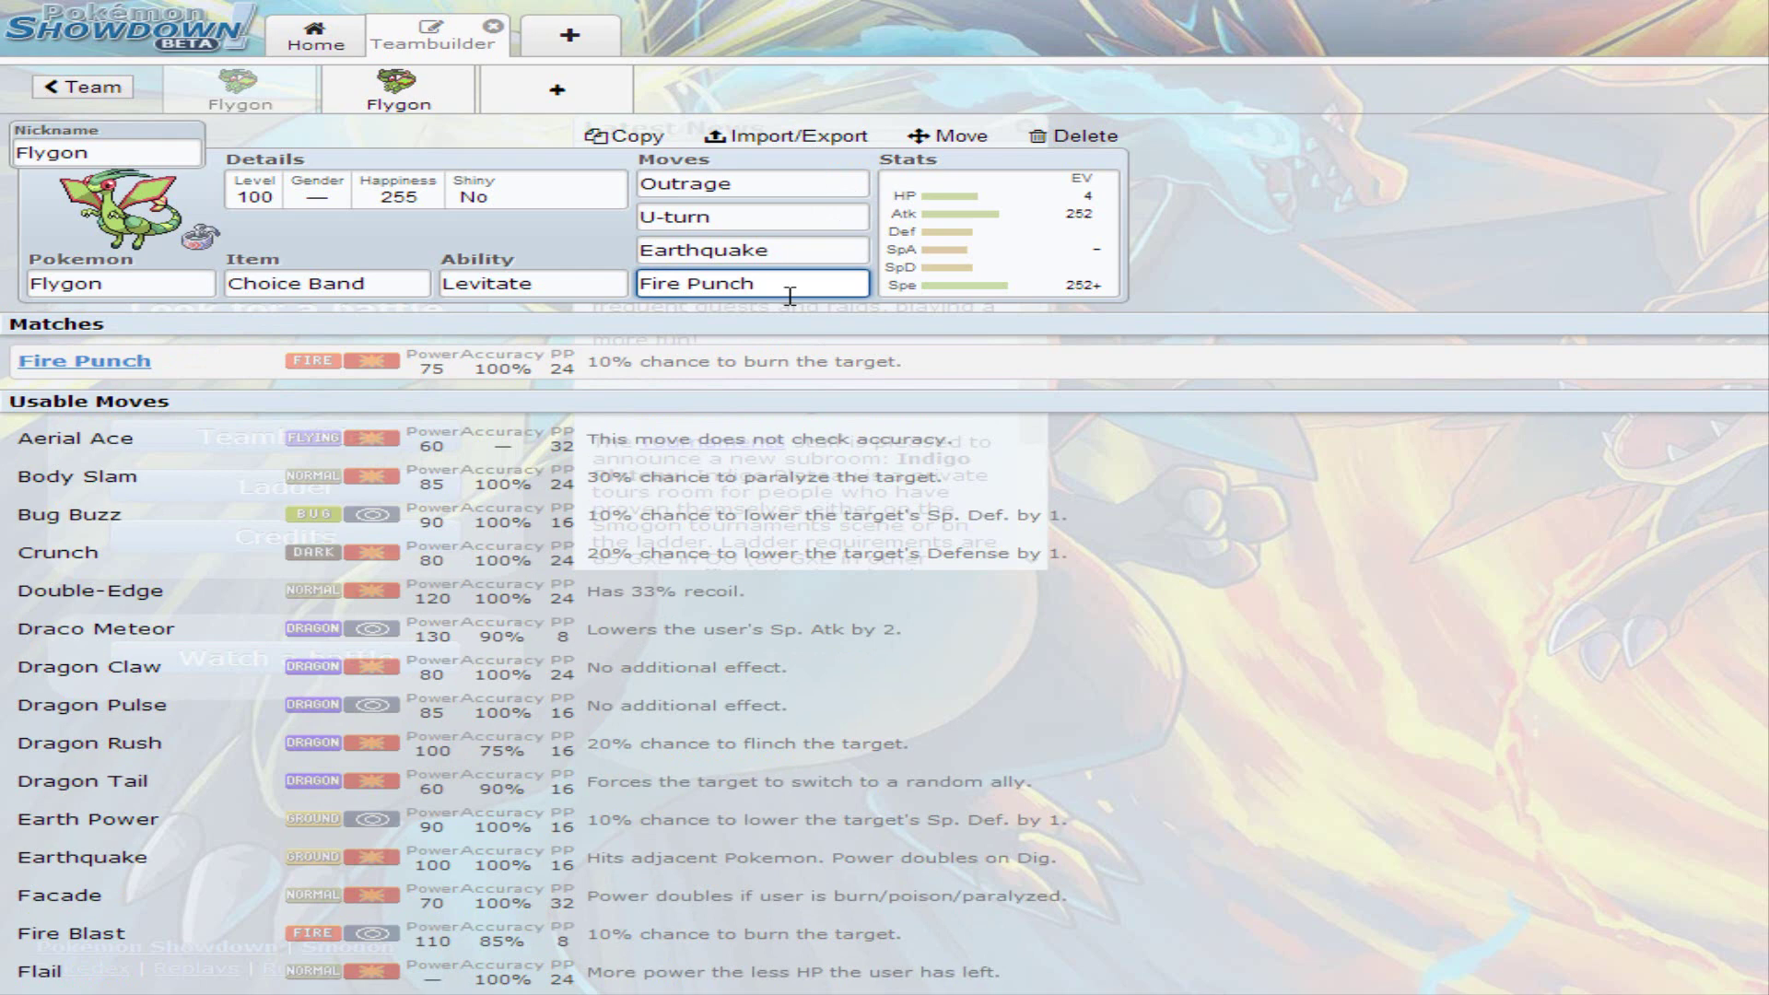
left_click(795, 253)
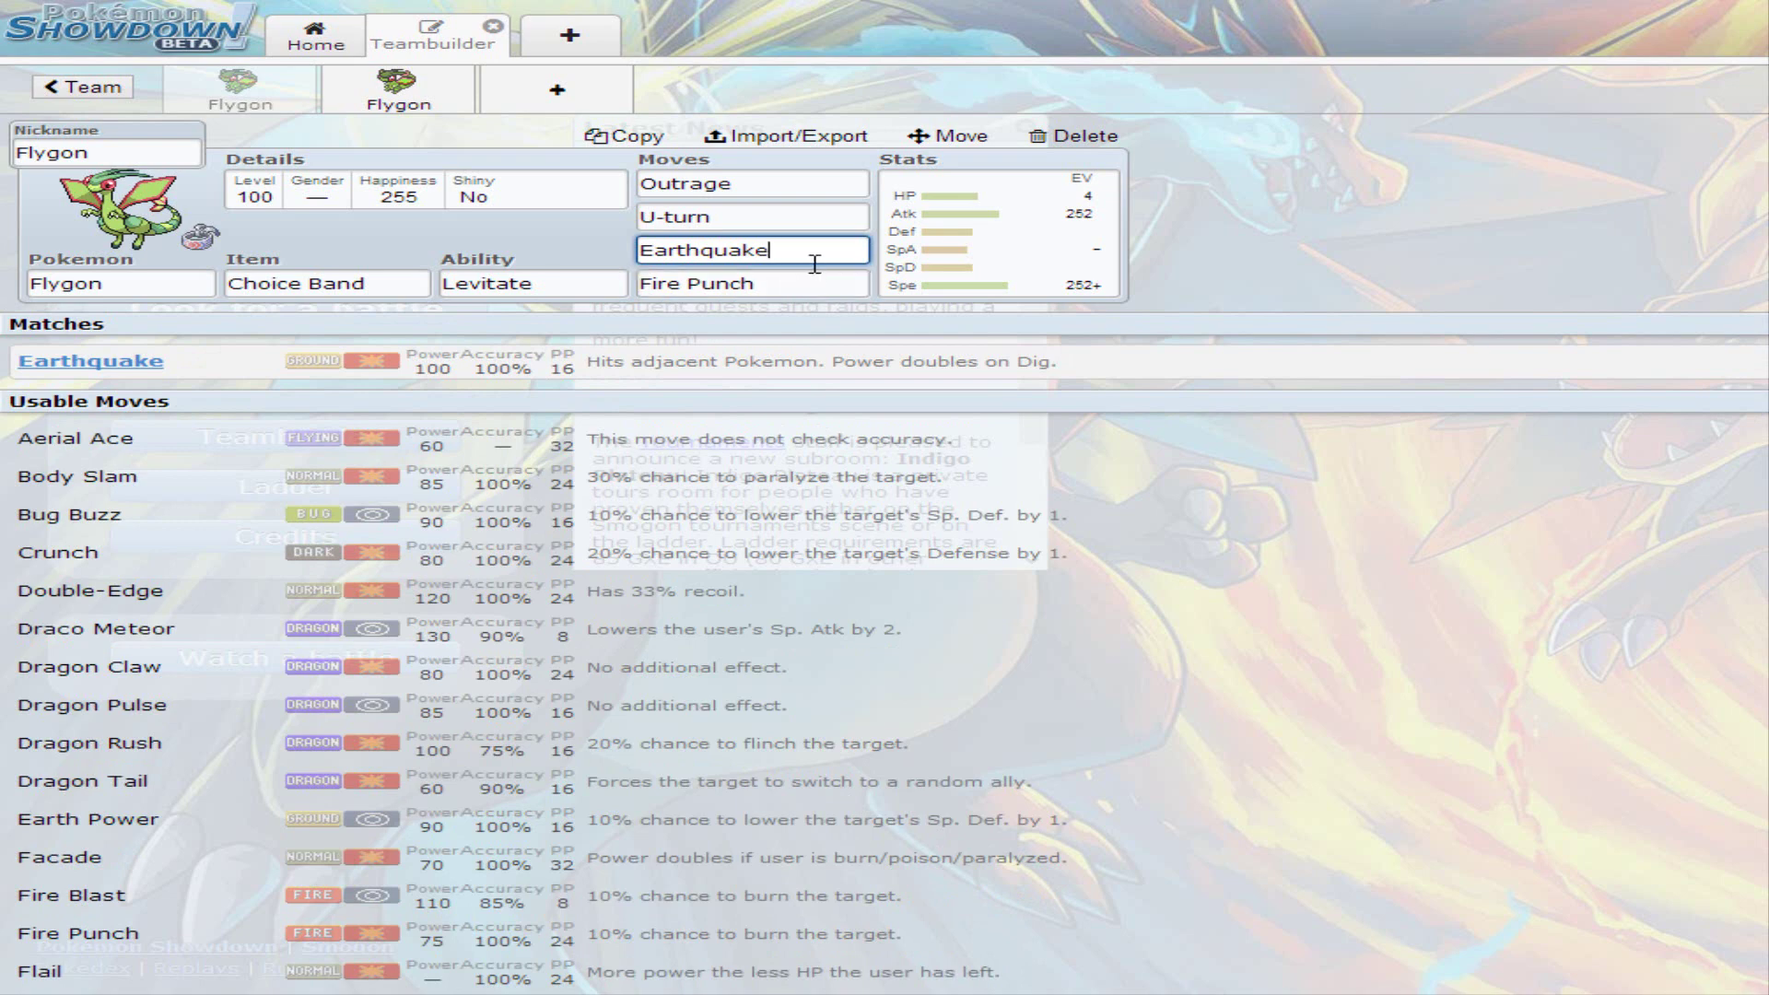
left_click(790, 194)
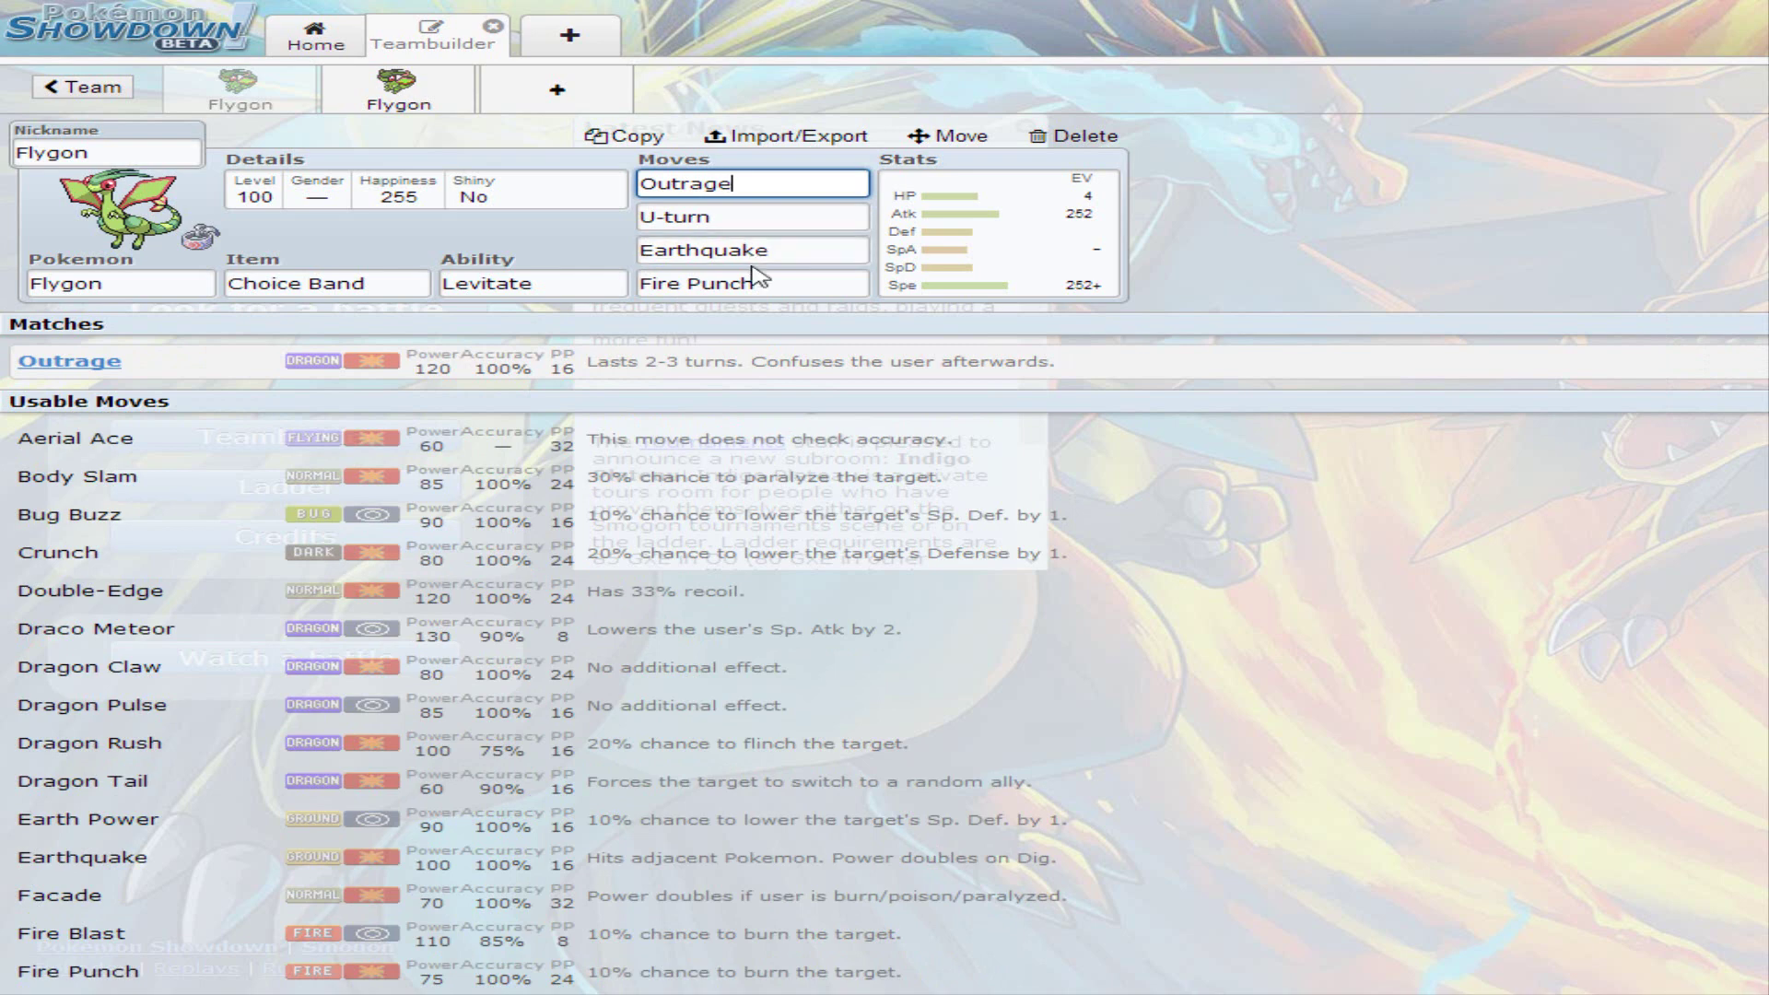
left_click(1052, 276)
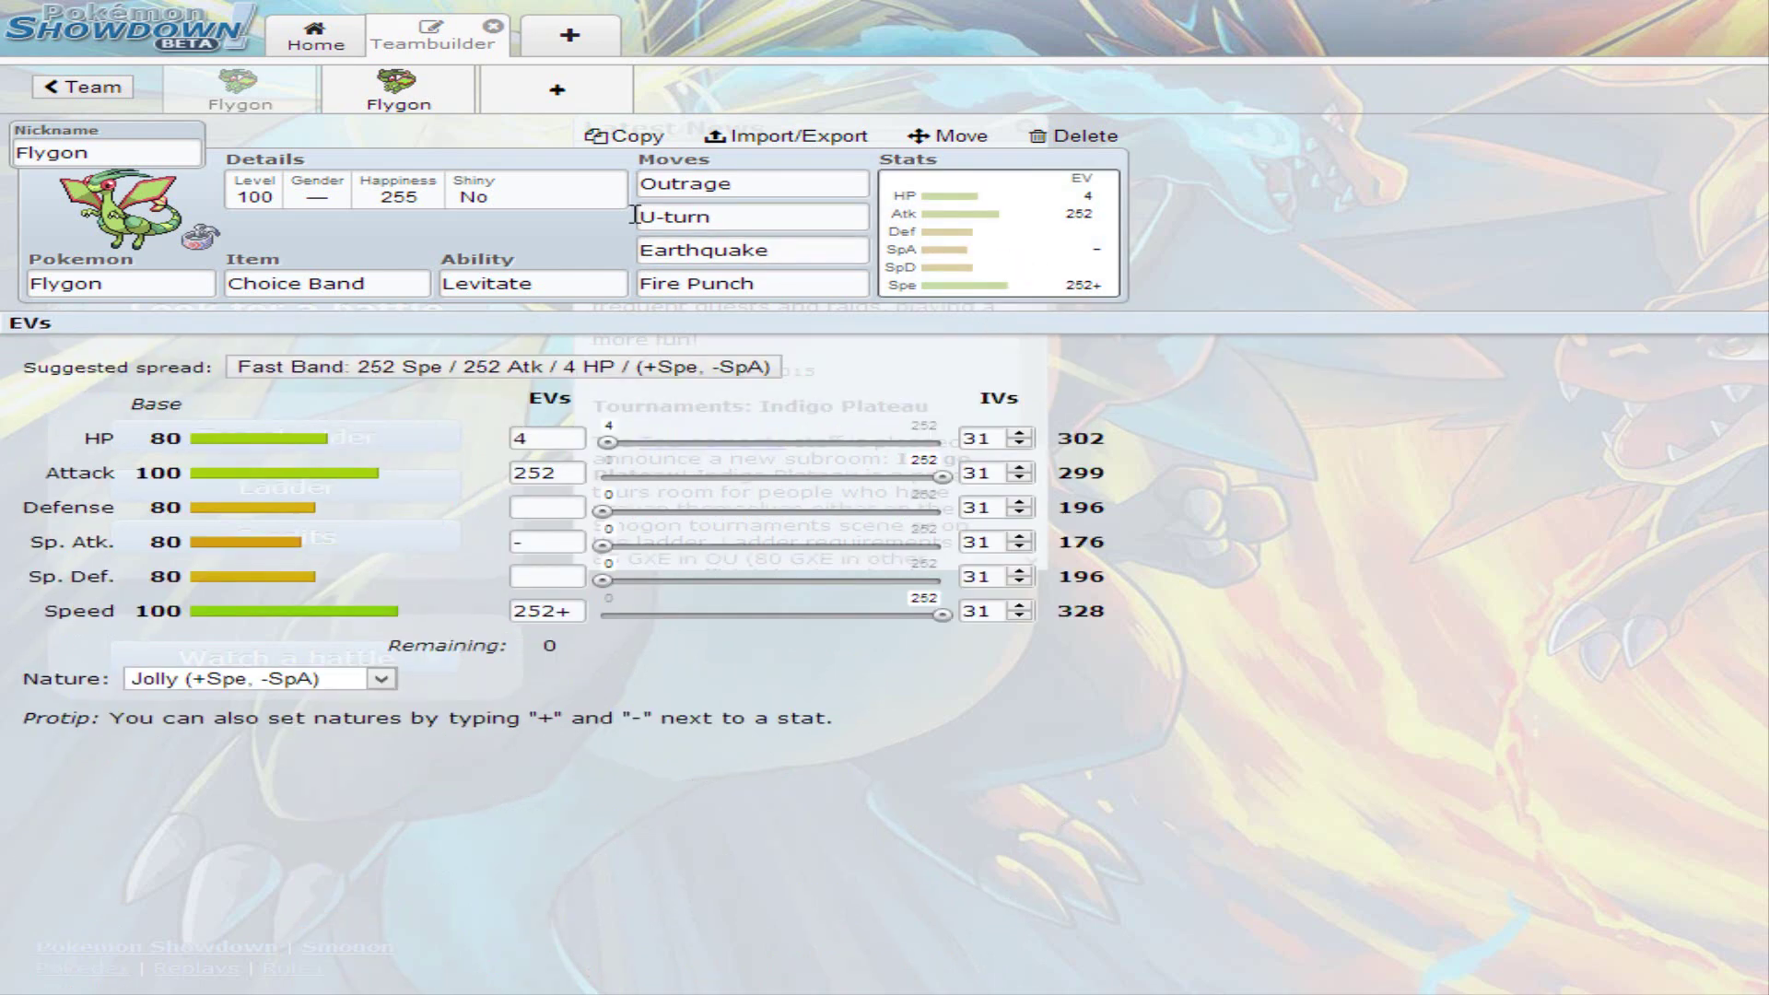
Switch to the second Flygon set and check its Dragon Claw and Superpower moves.
left_click(366, 106)
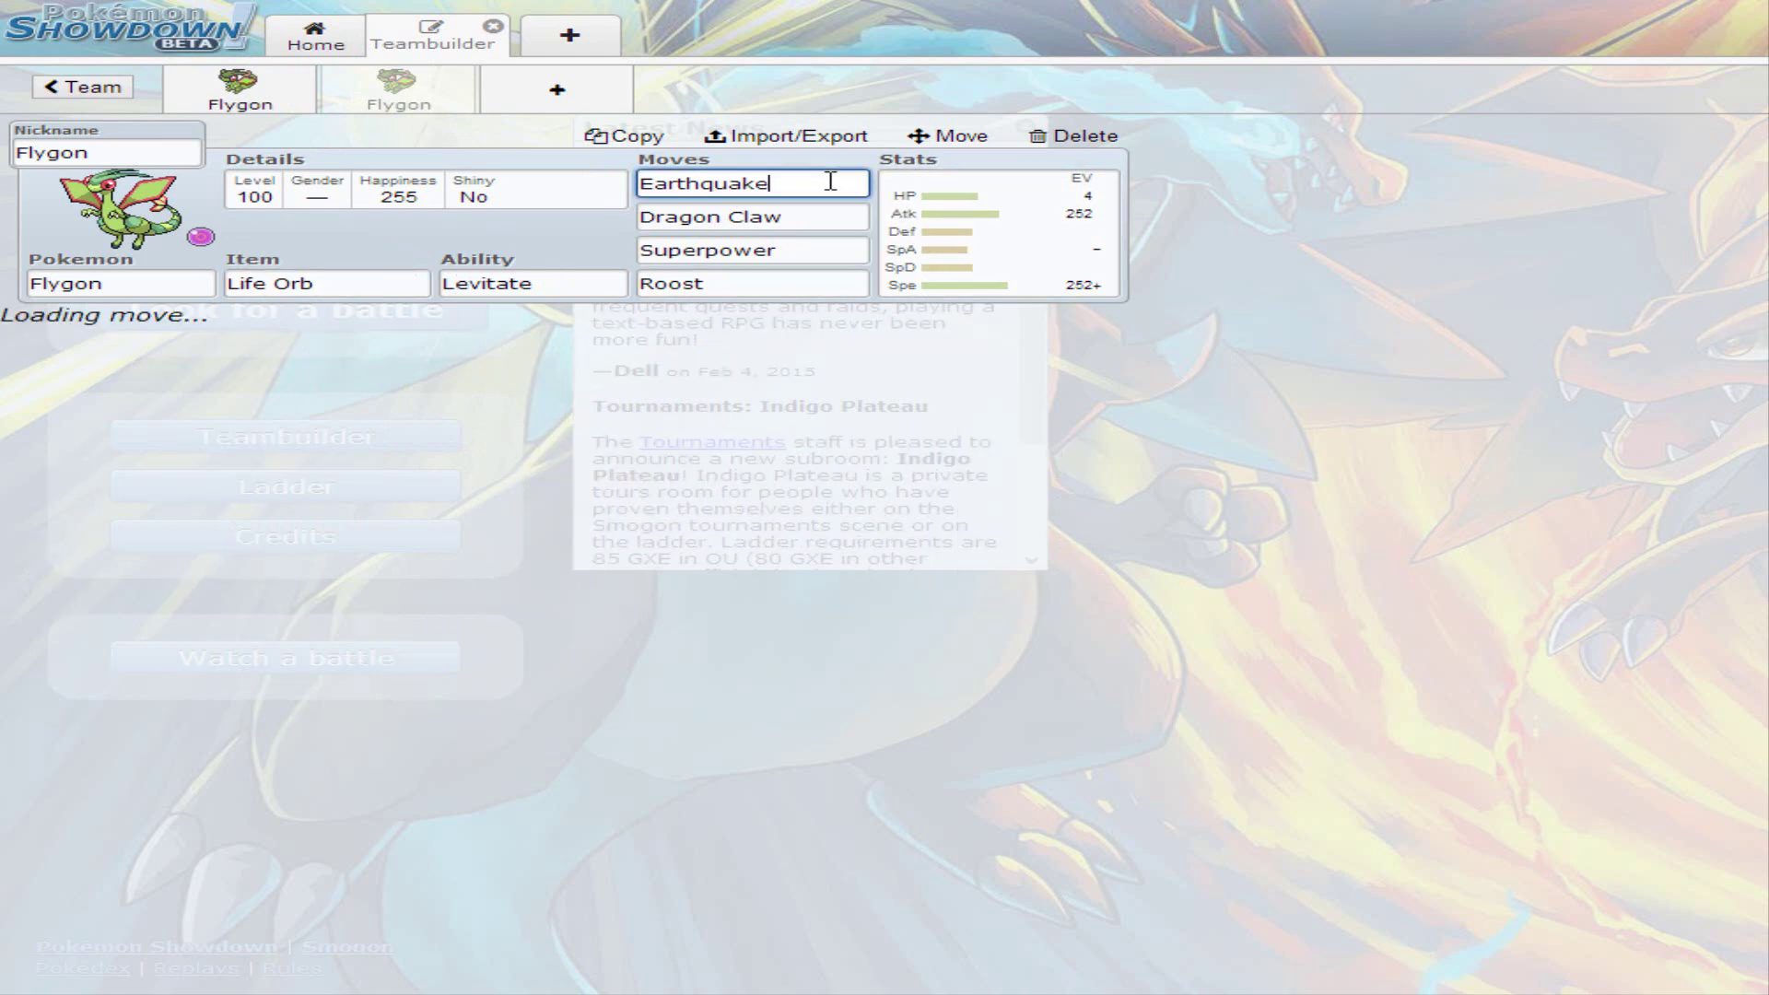
left_click(820, 220)
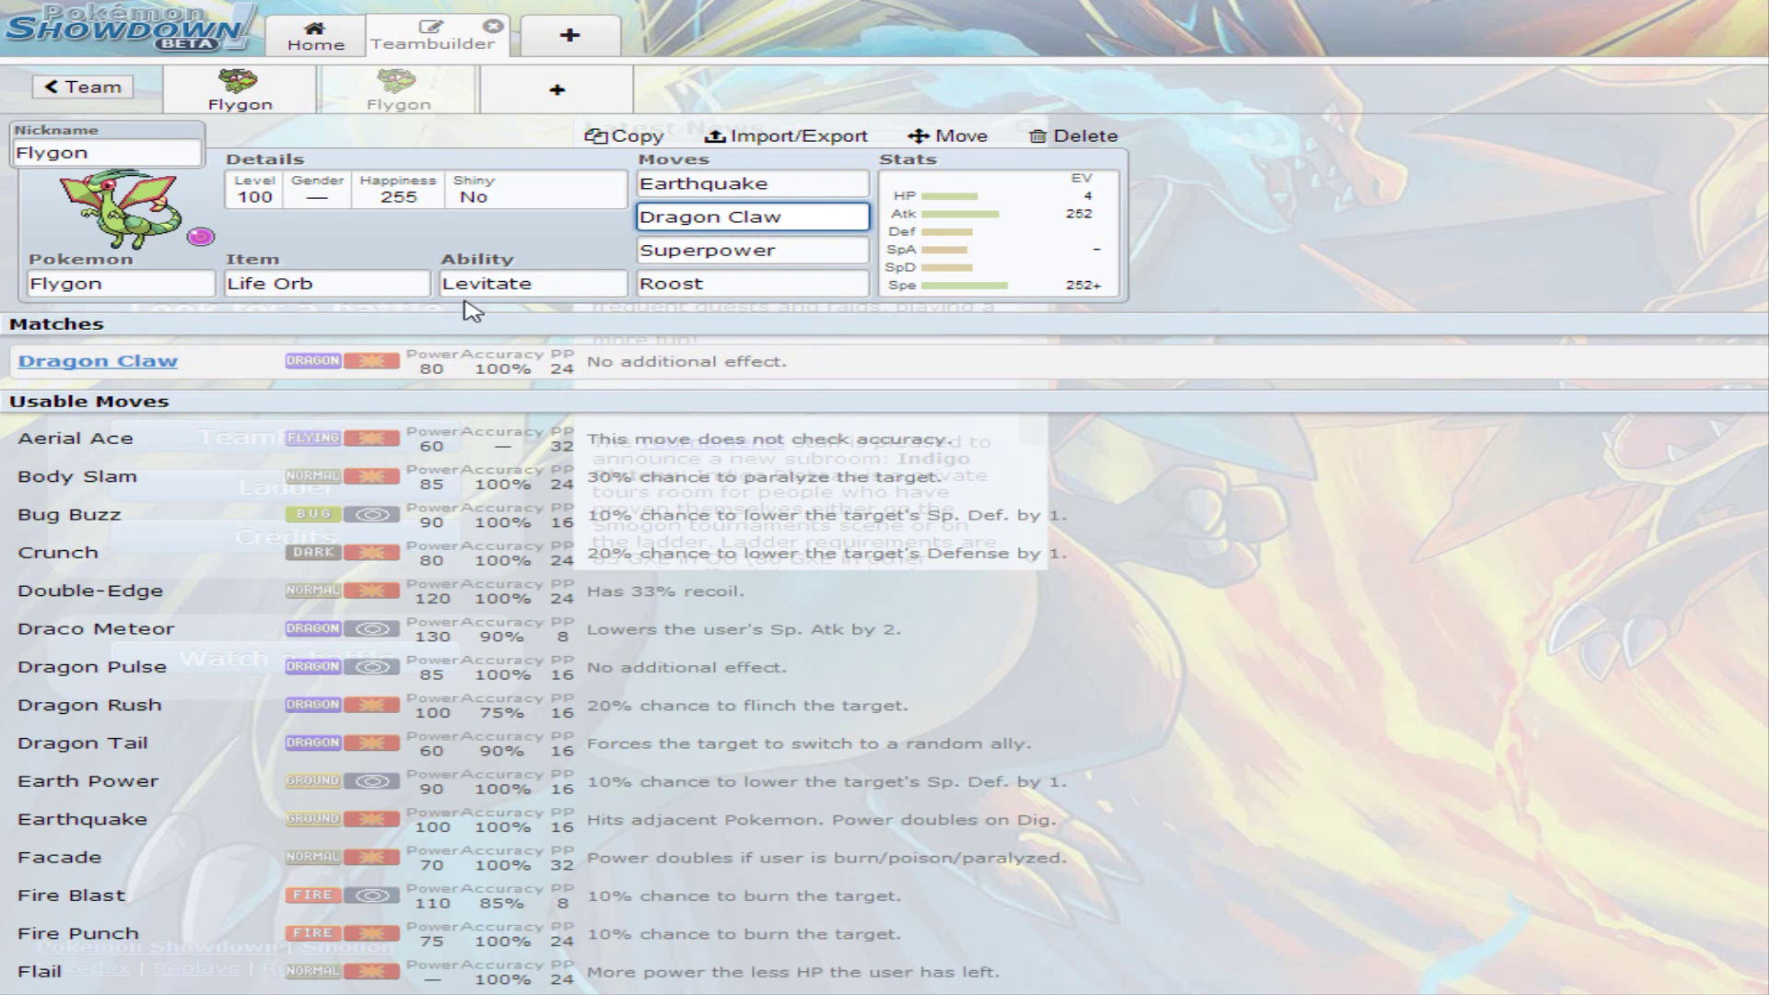
left_click(792, 250)
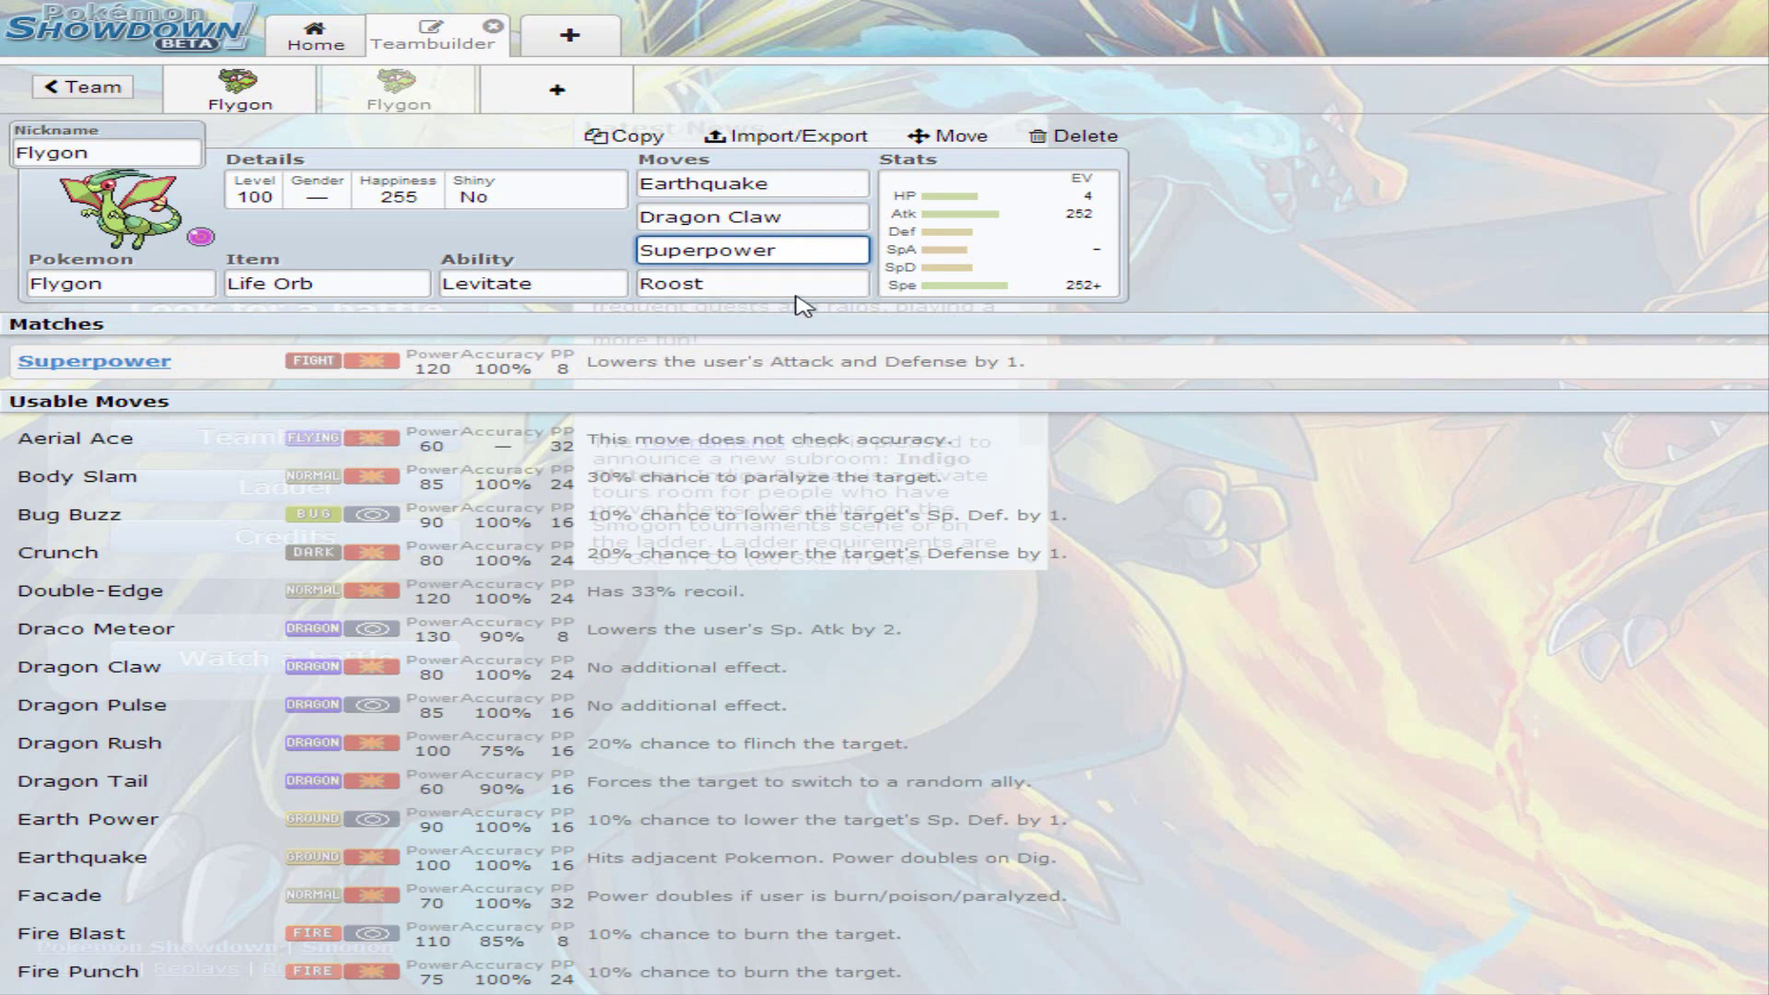
Replace Superpower with Fire Punch in the third move slot.
key("BackSpace")
key("BackSpace")
key("BackSpace")
key("BackSpace")
key("BackSpace")
key("BackSpace")
key("BackSpace")
key("BackSpace")
key("BackSpace")
key("BackSpace")
type("fire")
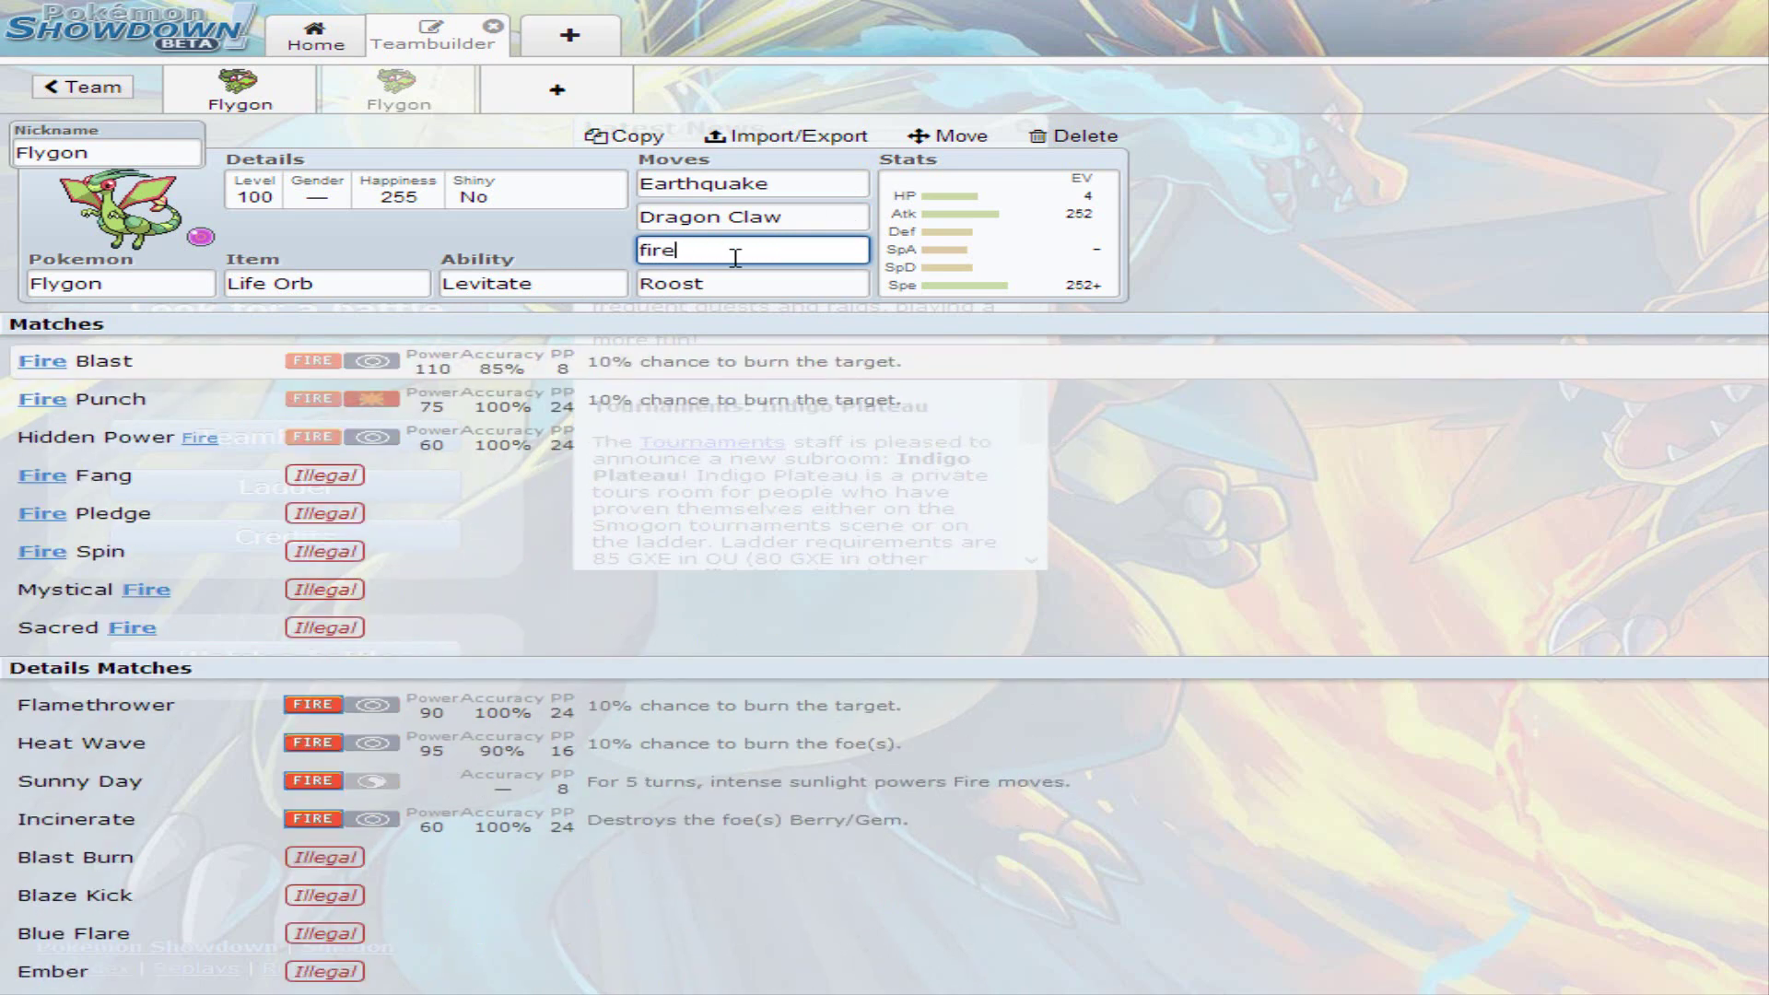
type(" p")
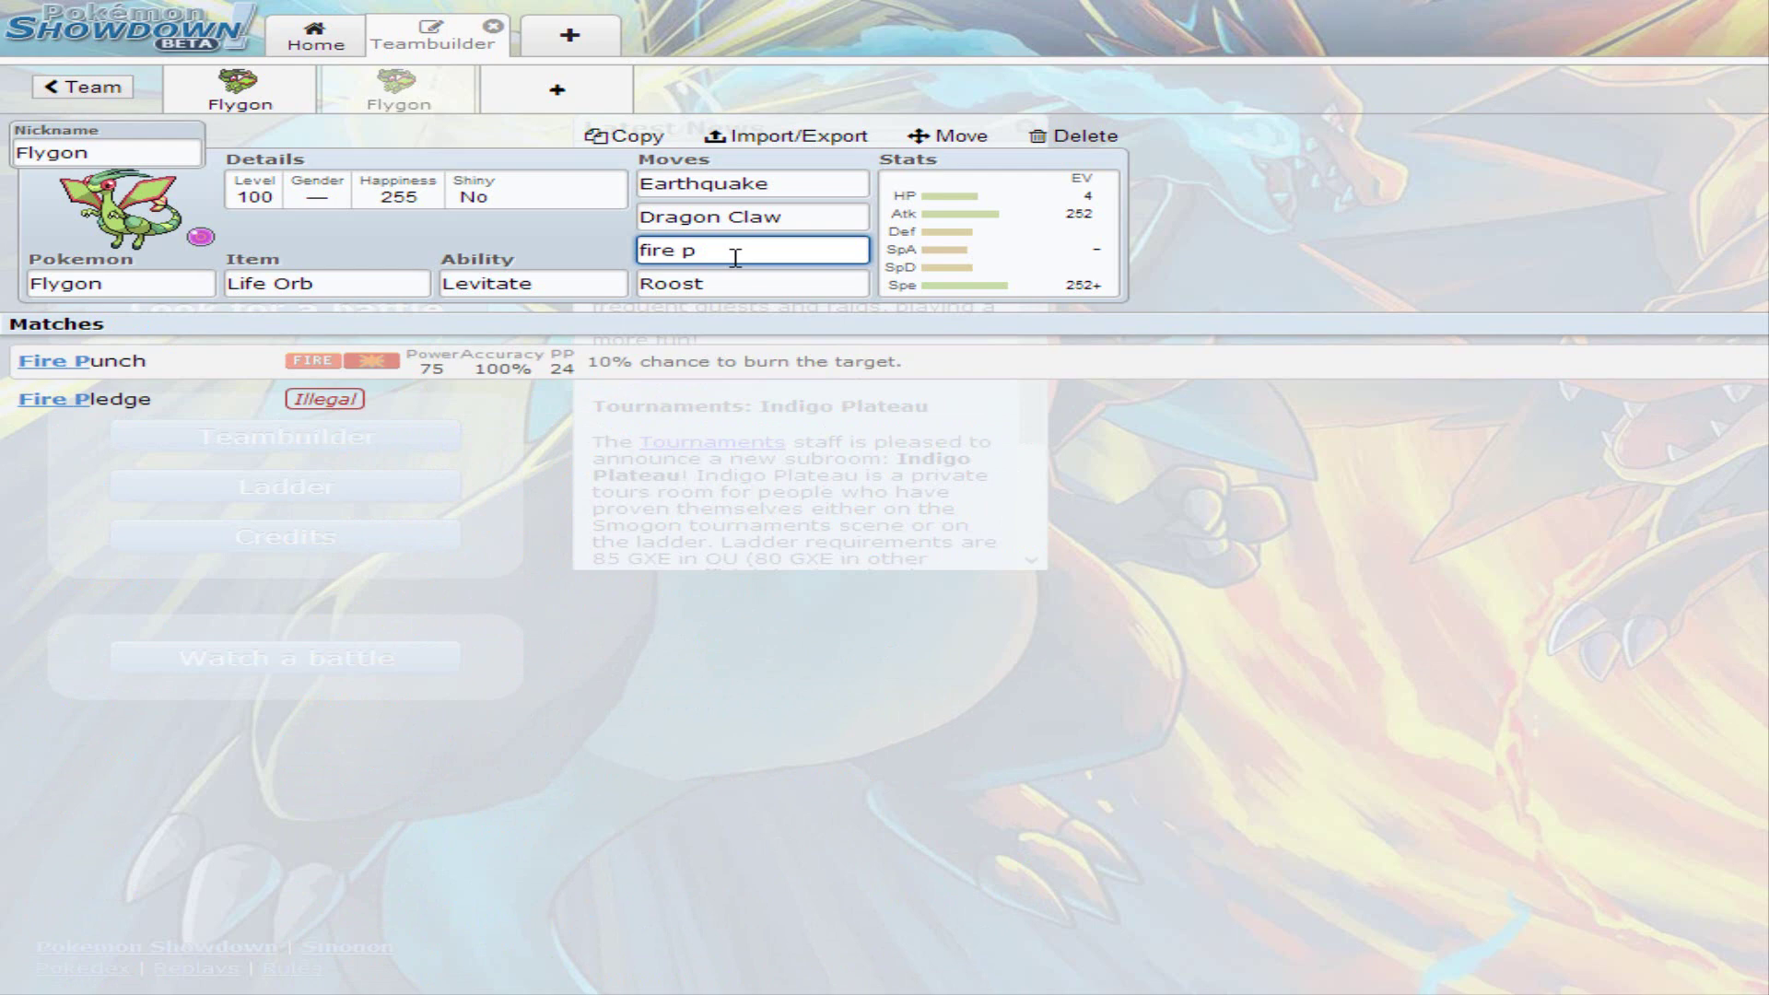
key("Return")
left_click(783, 259)
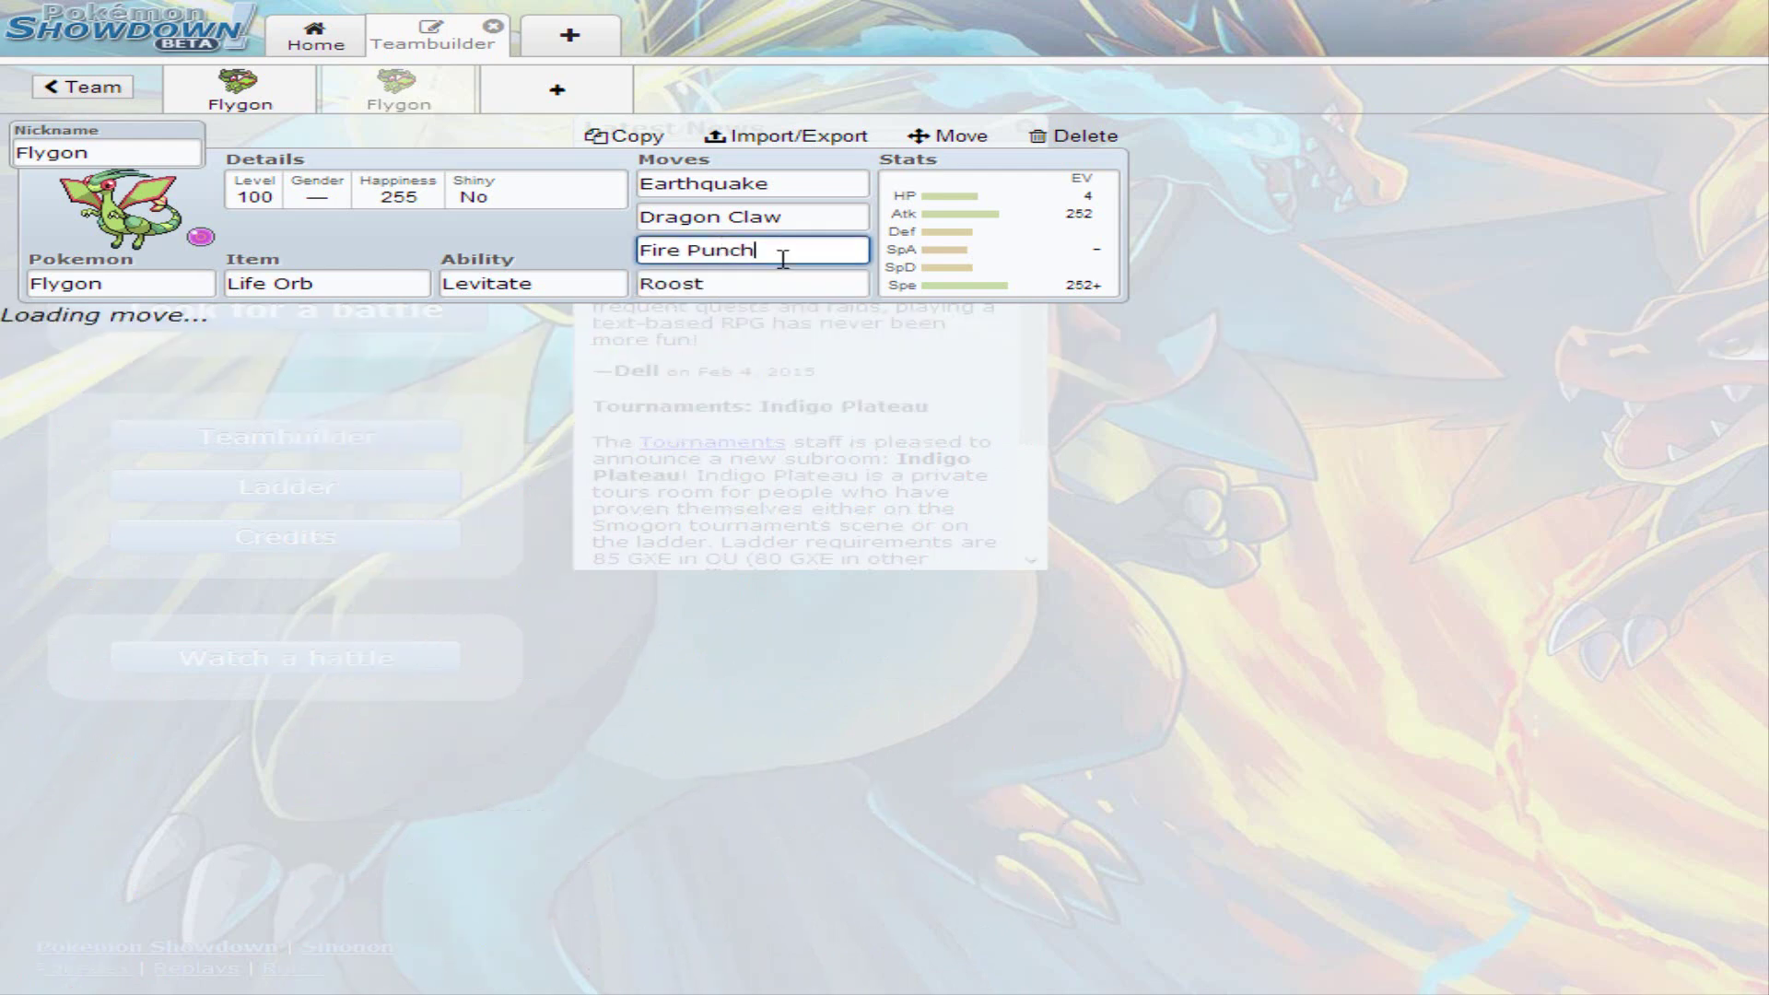
key("BackSpace")
key("BackSpace")
key("BackSpace")
key("BackSpace")
key("BackSpace")
key("BackSpace")
key("BackSpace")
key("BackSpace")
key("BackSpace")
key("BackSpace")
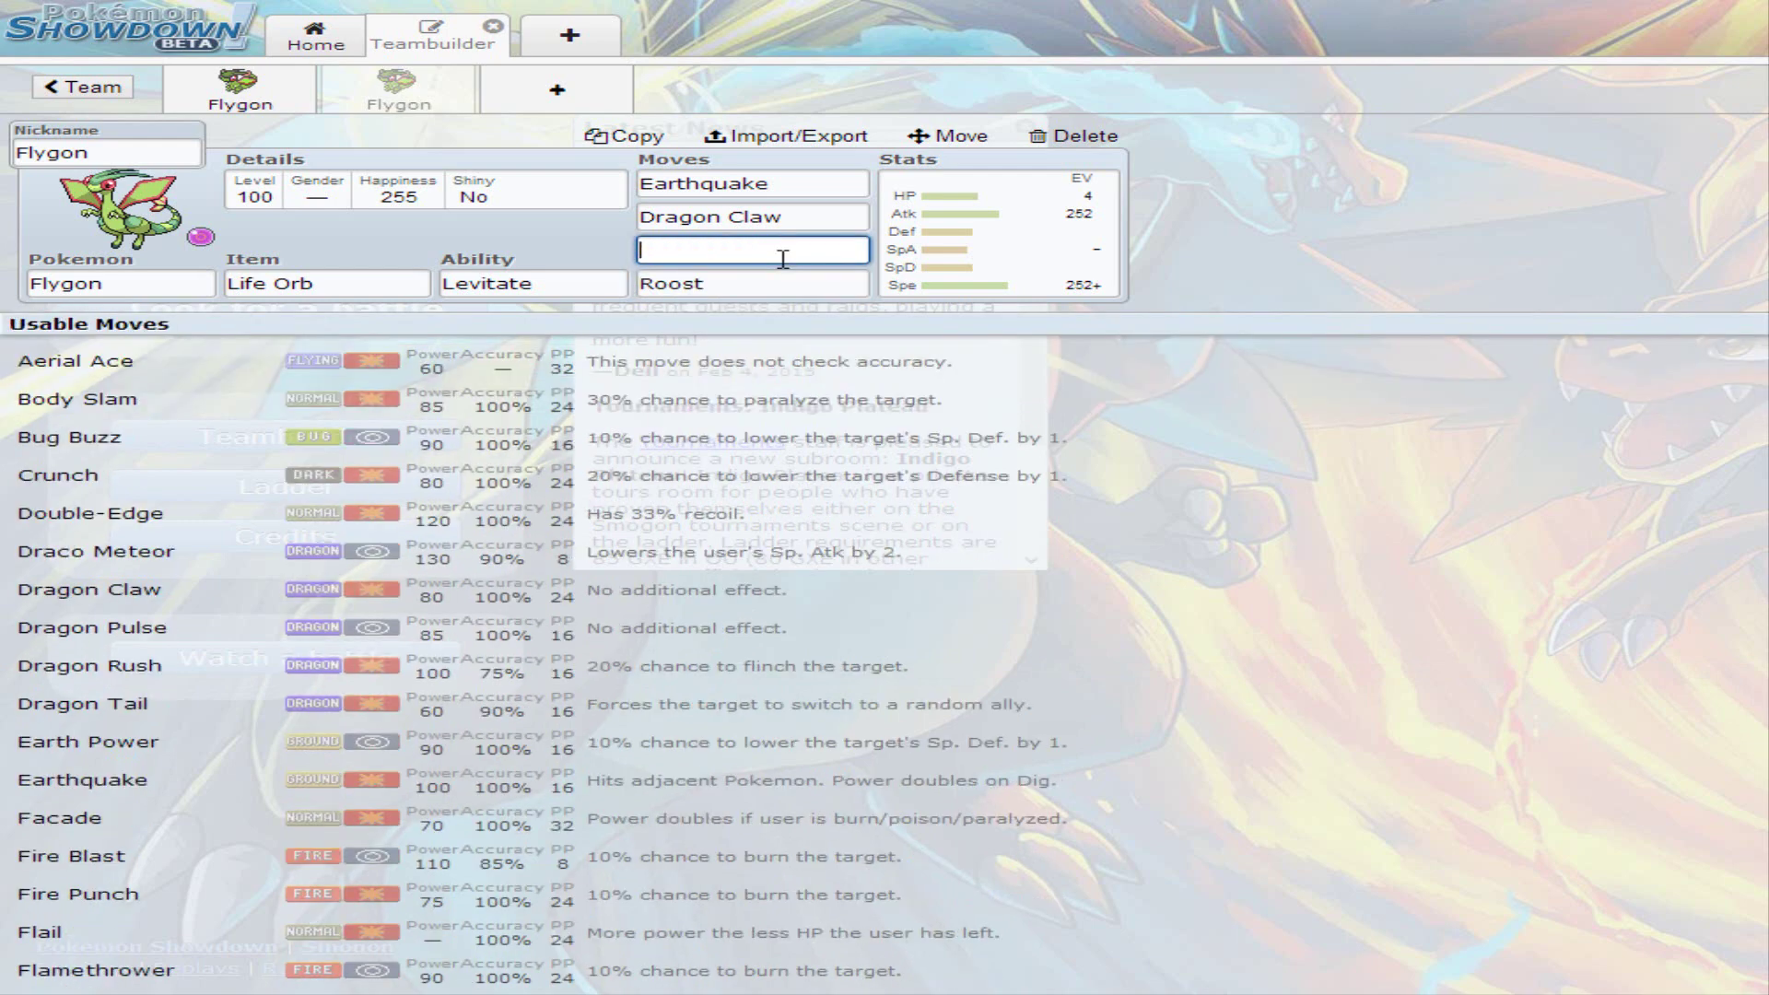
type("stone")
key("BackSpace")
key("BackSpace")
key("BackSpace")
key("BackSpace")
key("BackSpace")
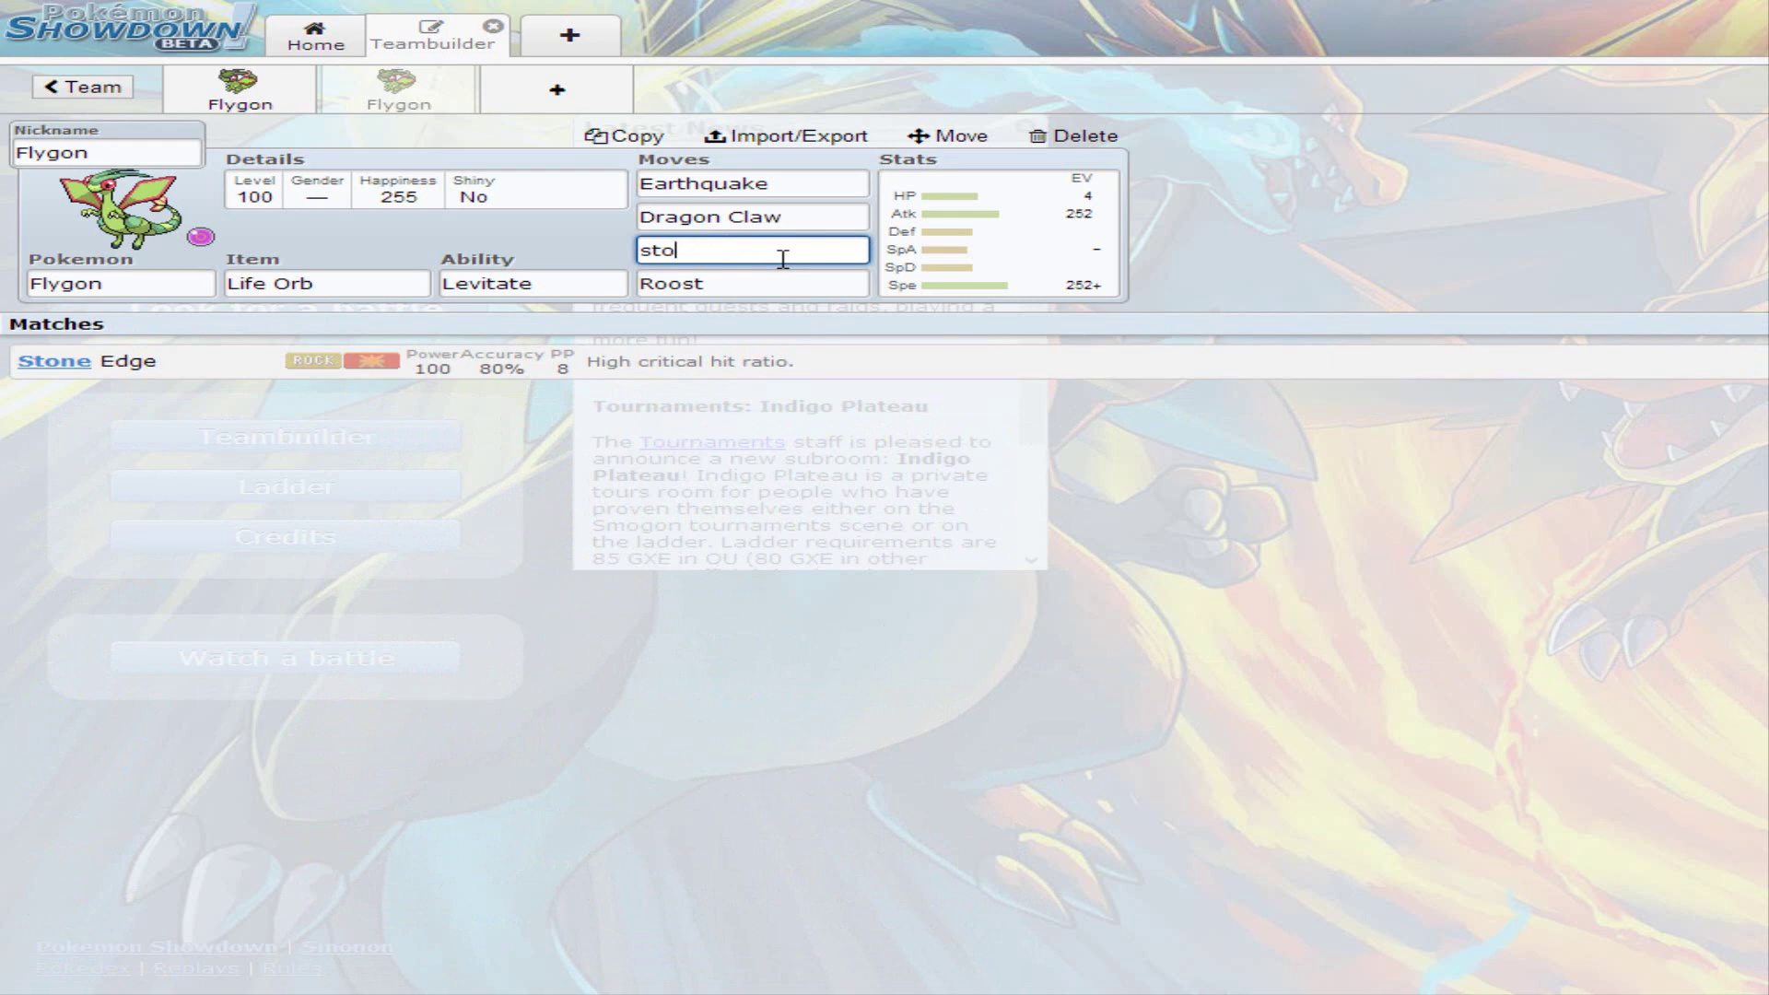
type("fire")
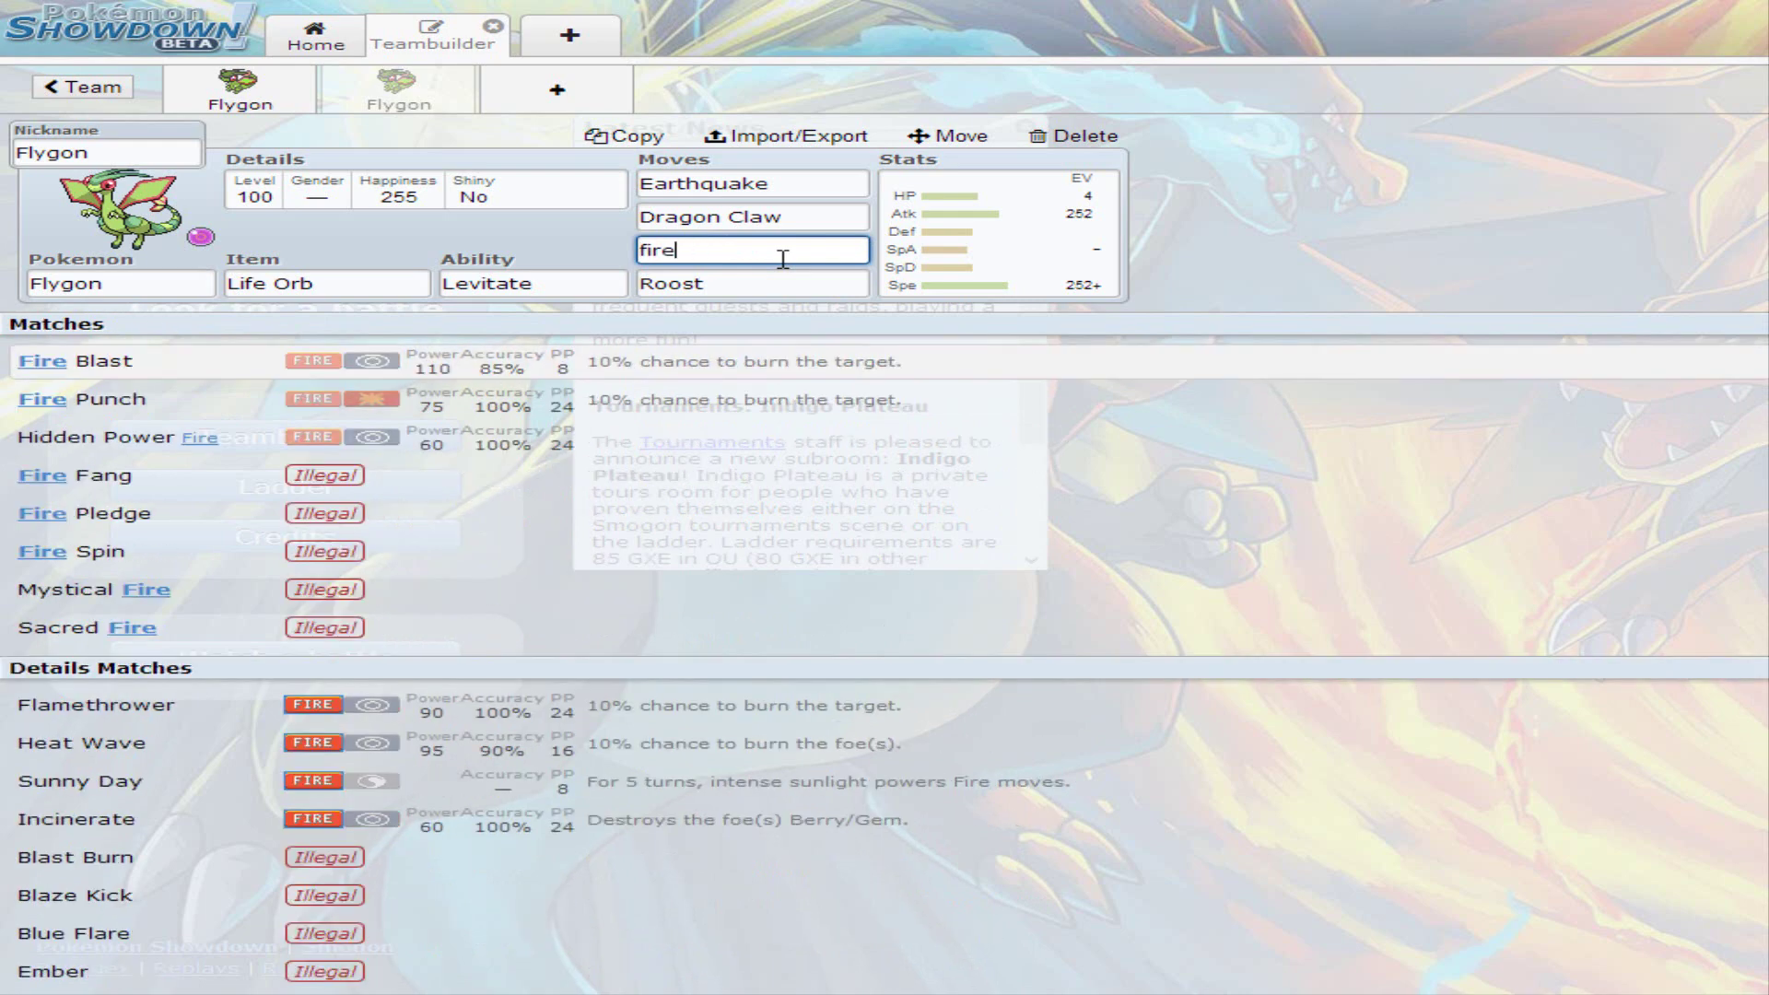
left_click(642, 400)
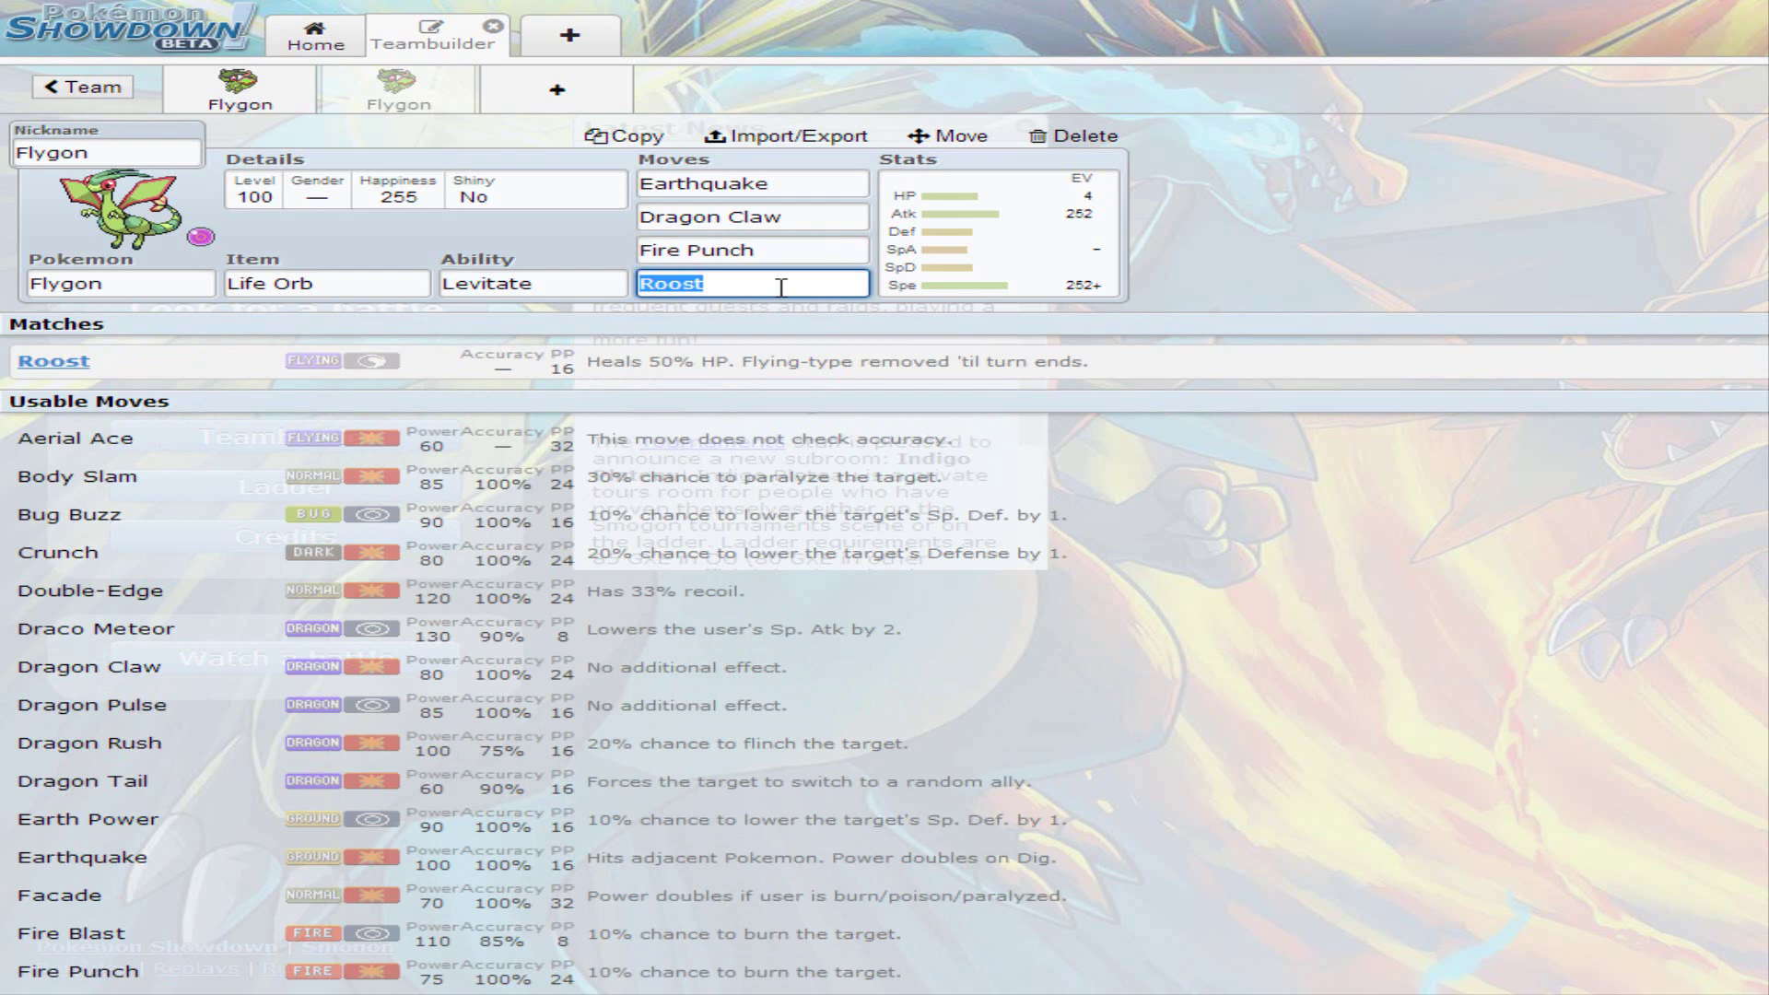
Set Roost as the fourth move.
type("super")
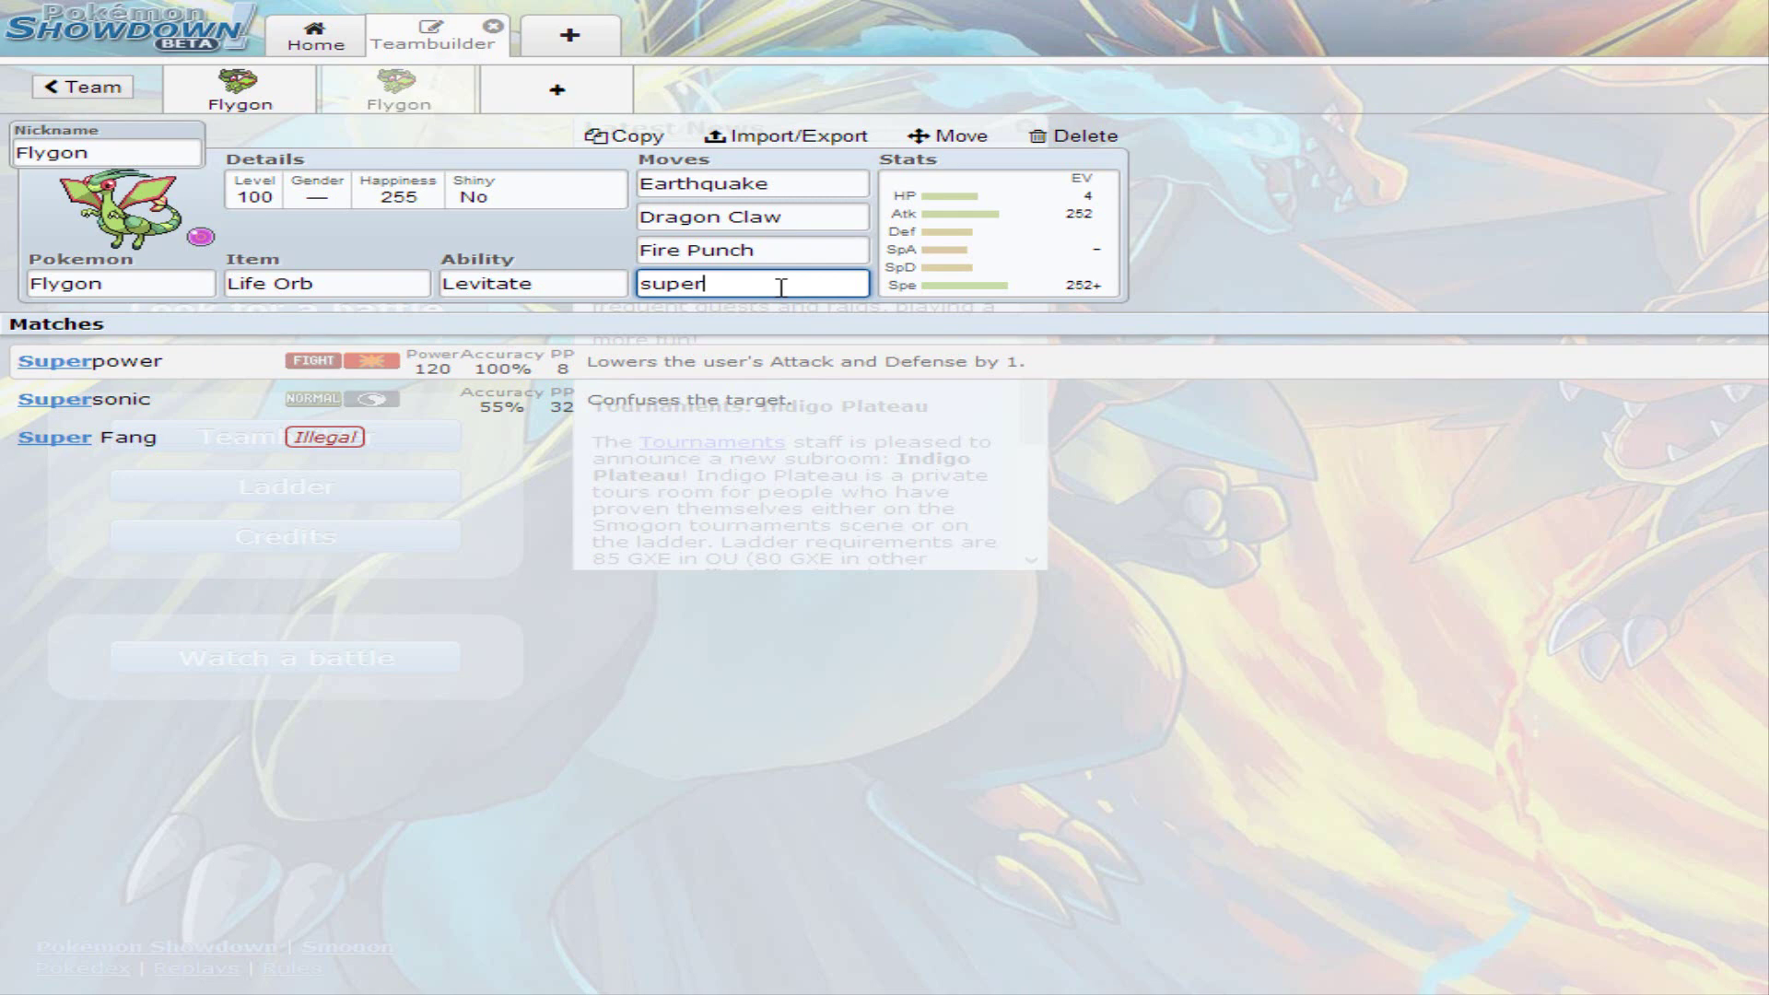
key("BackSpace")
key("BackSpace")
key("BackSpace")
key("BackSpace")
key("BackSpace")
type("stone")
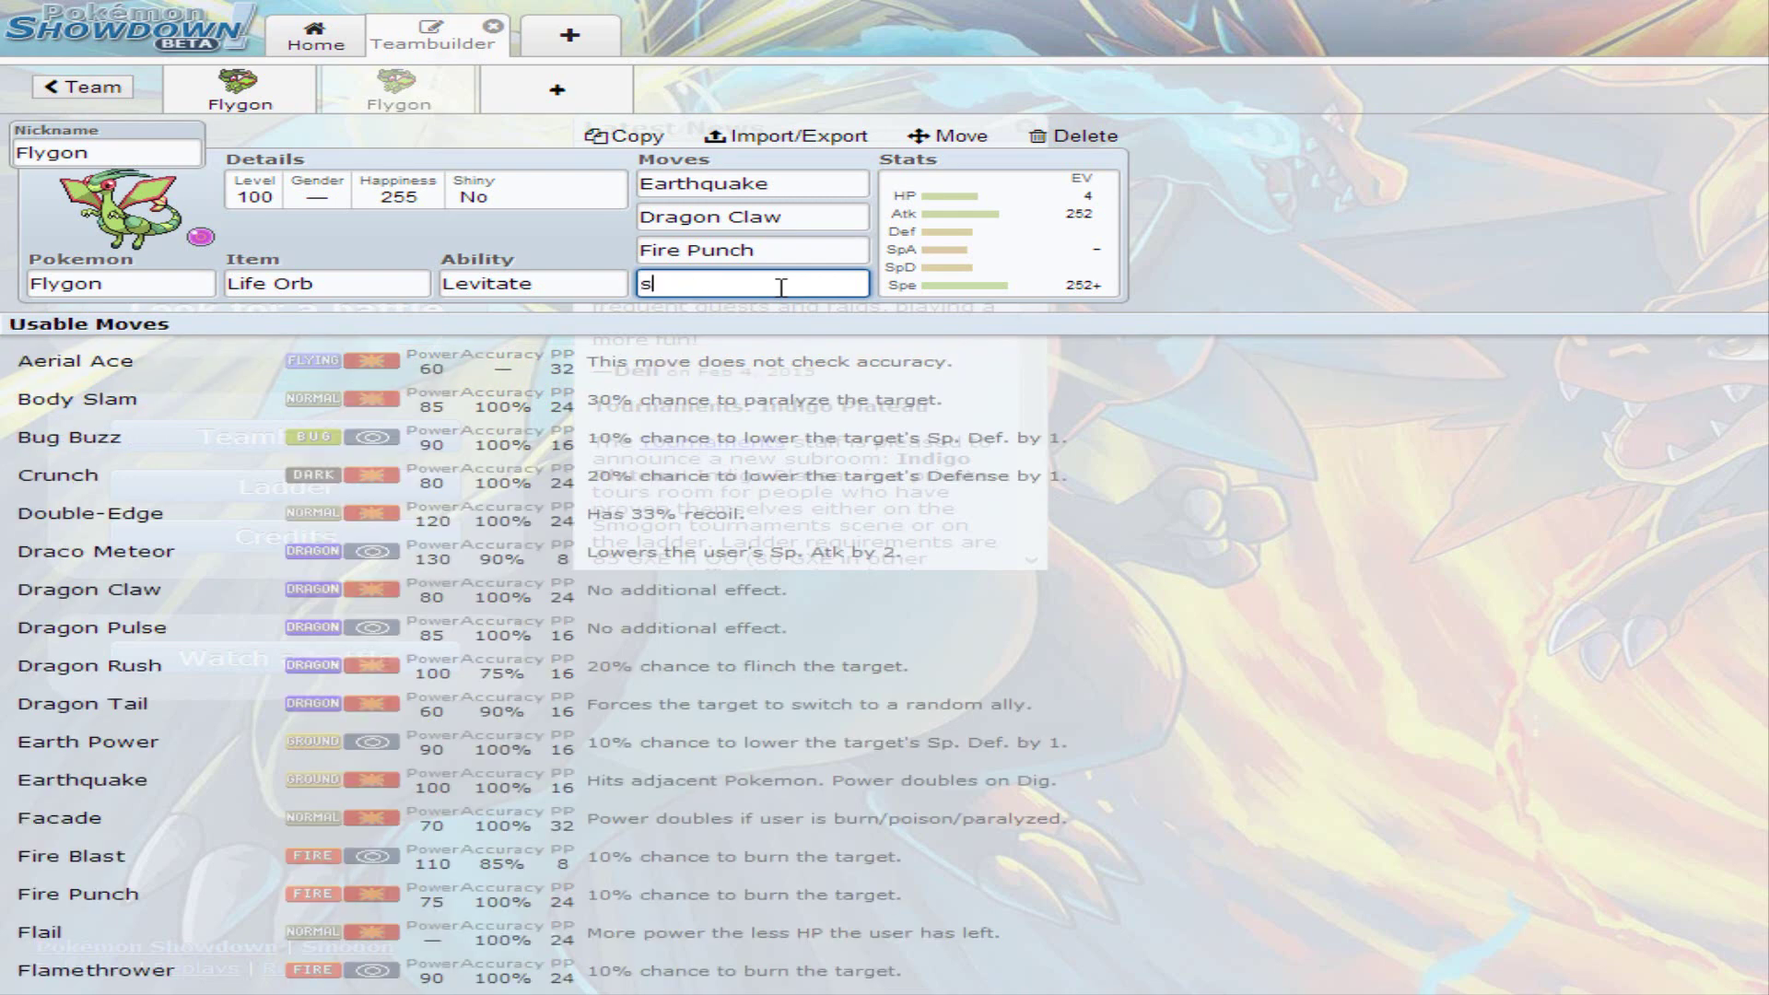
key("BackSpace")
key("BackSpace")
key("BackSpace")
key("BackSpace")
key("BackSpace")
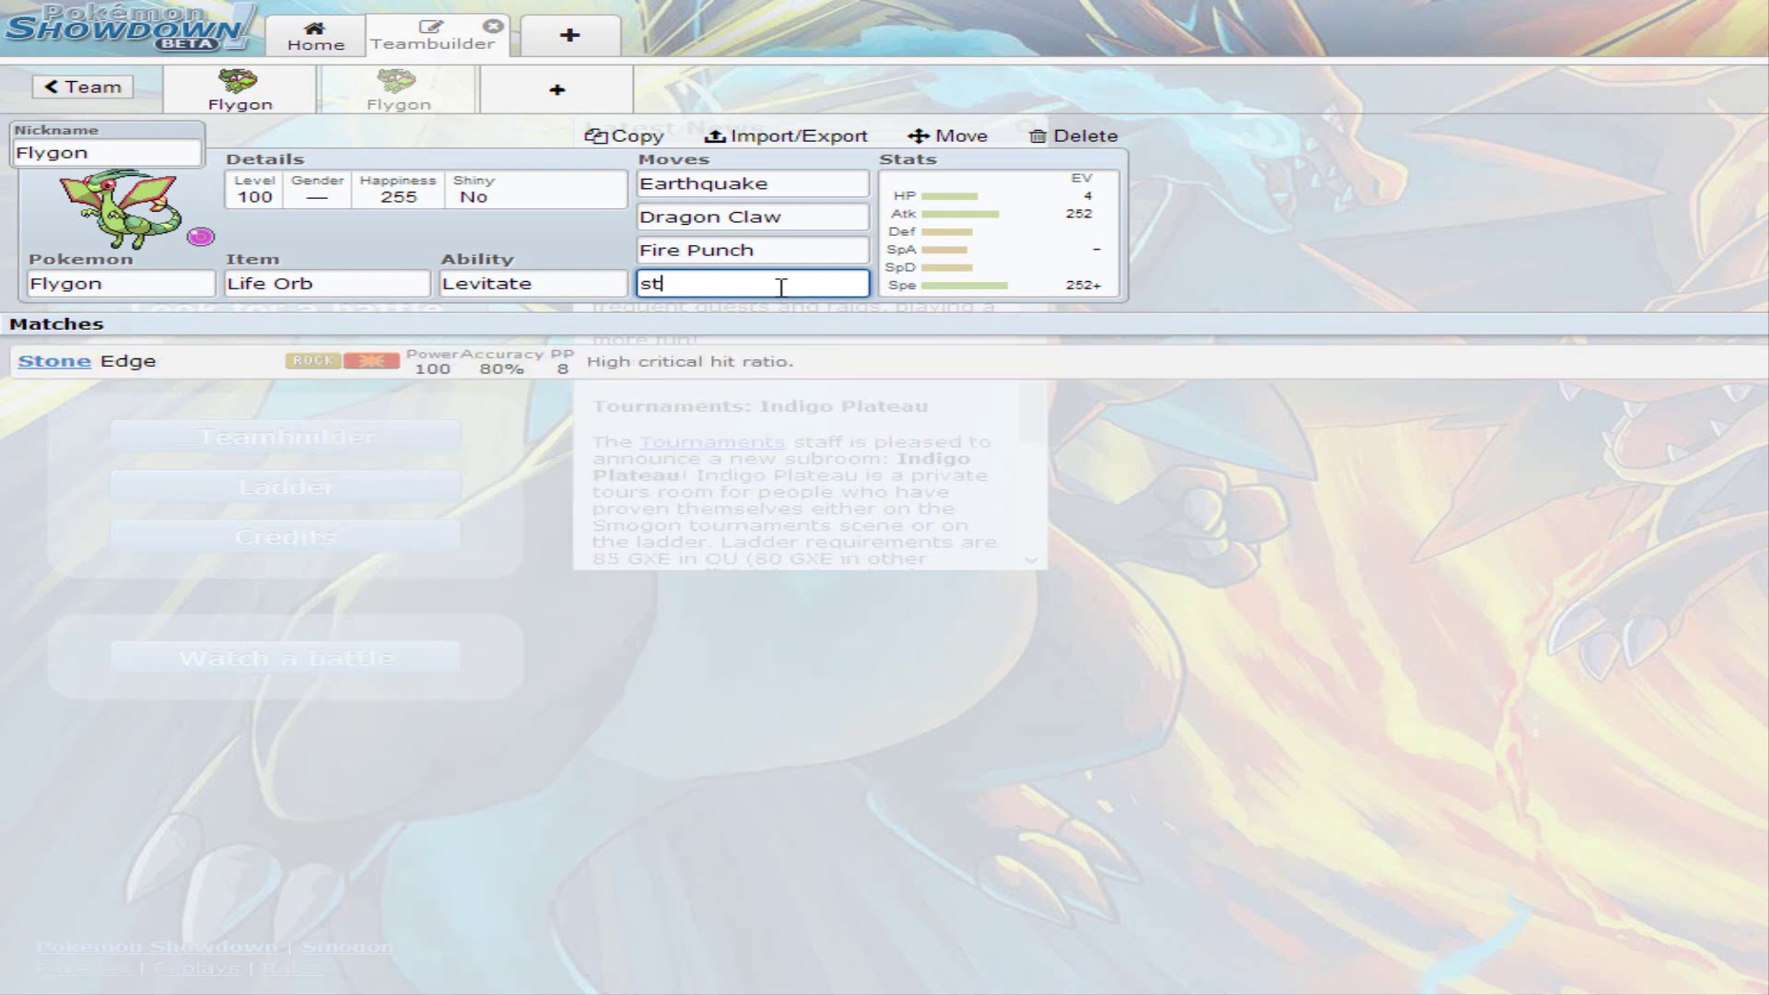
type("roost")
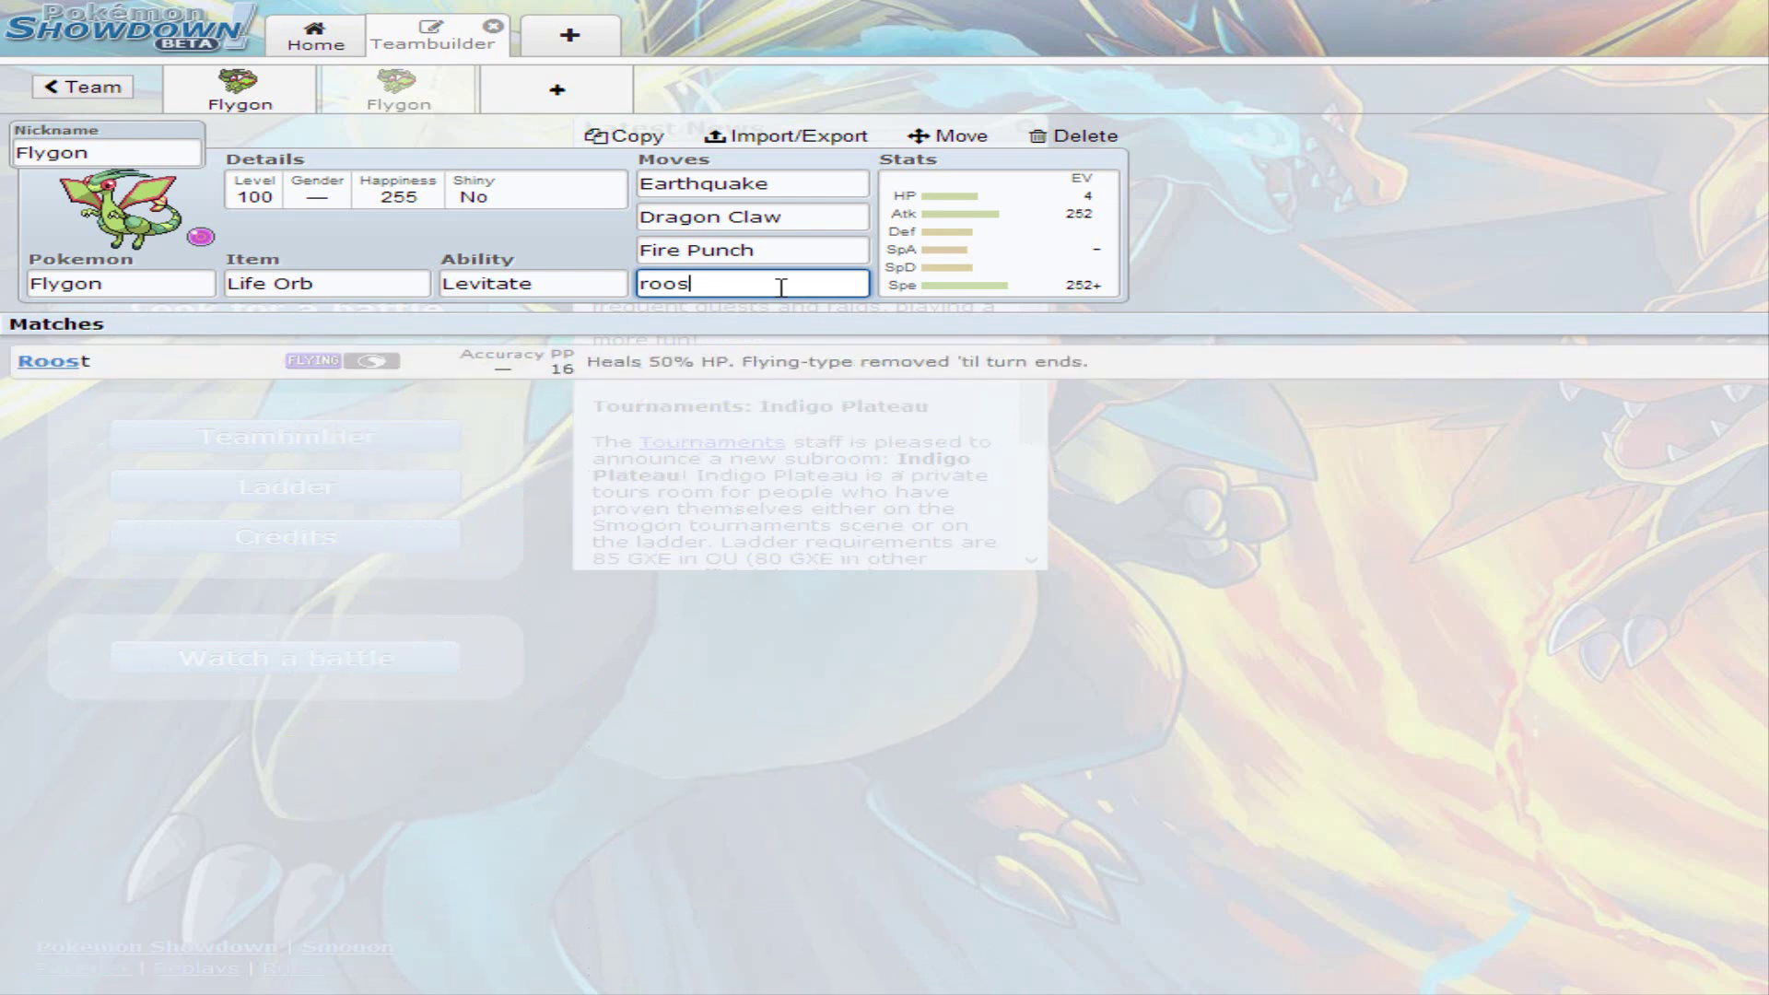
key("Return")
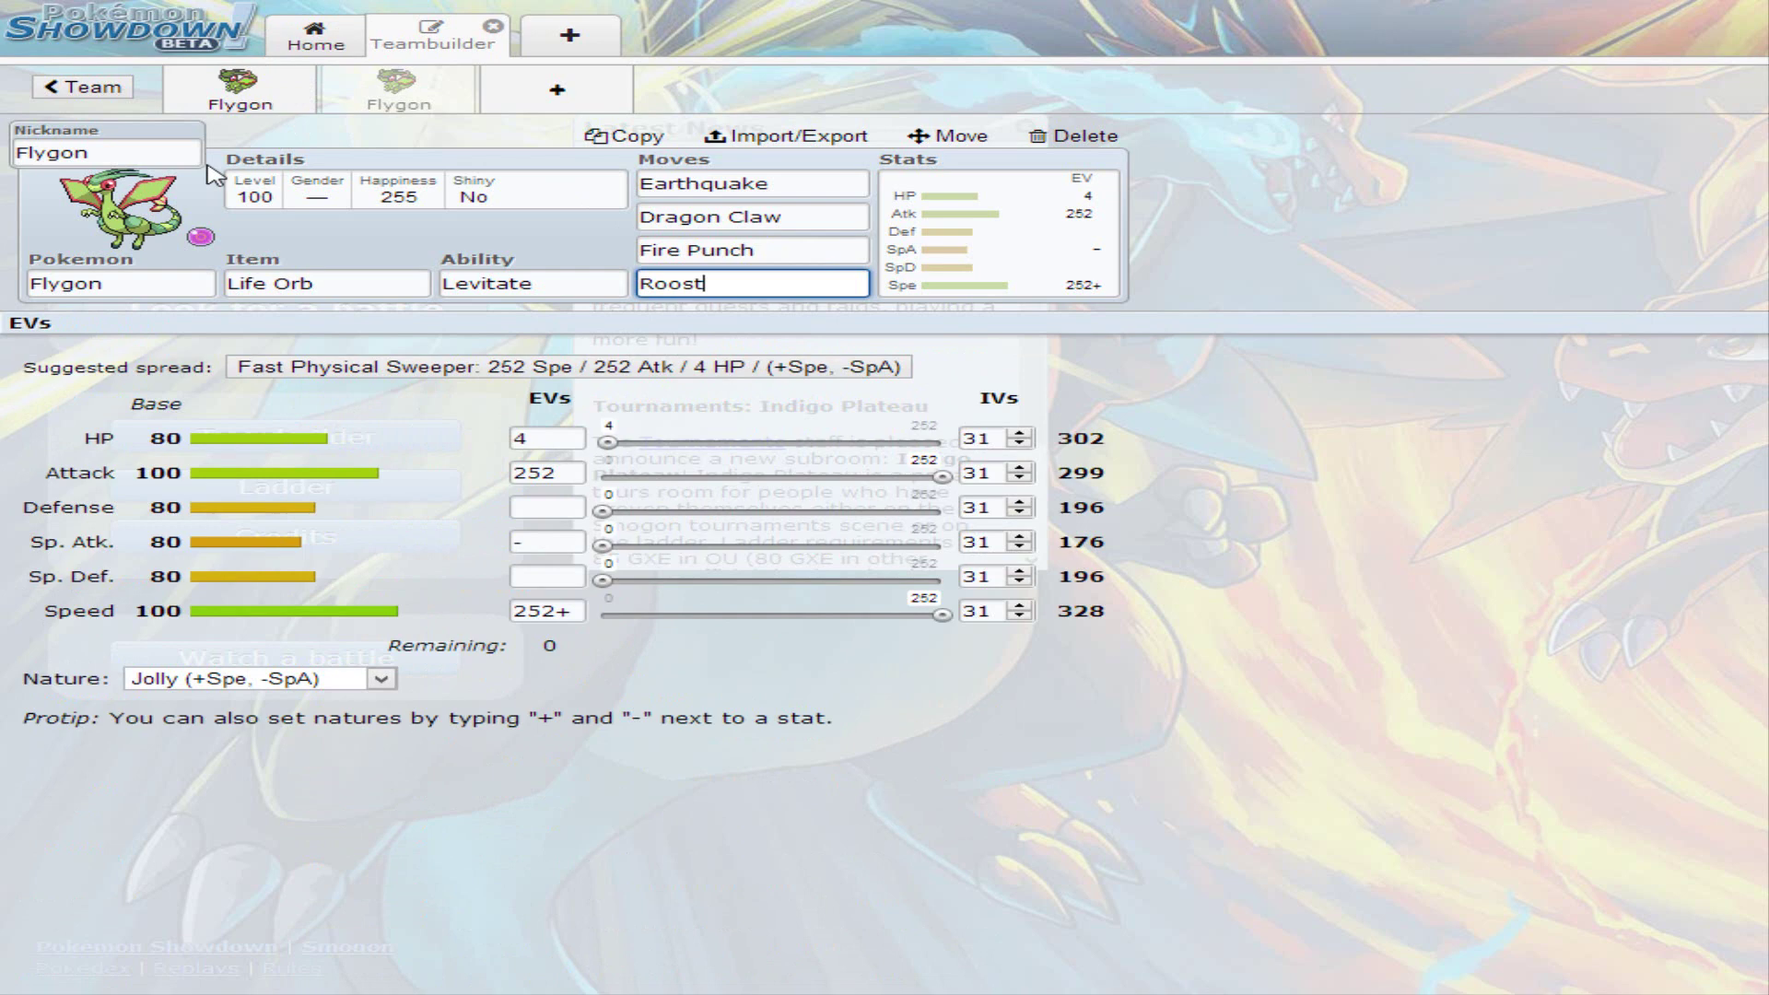
On the Choice Band Flygon, try Choice Scarf as the item, then restore Choice Band.
left_click(249, 115)
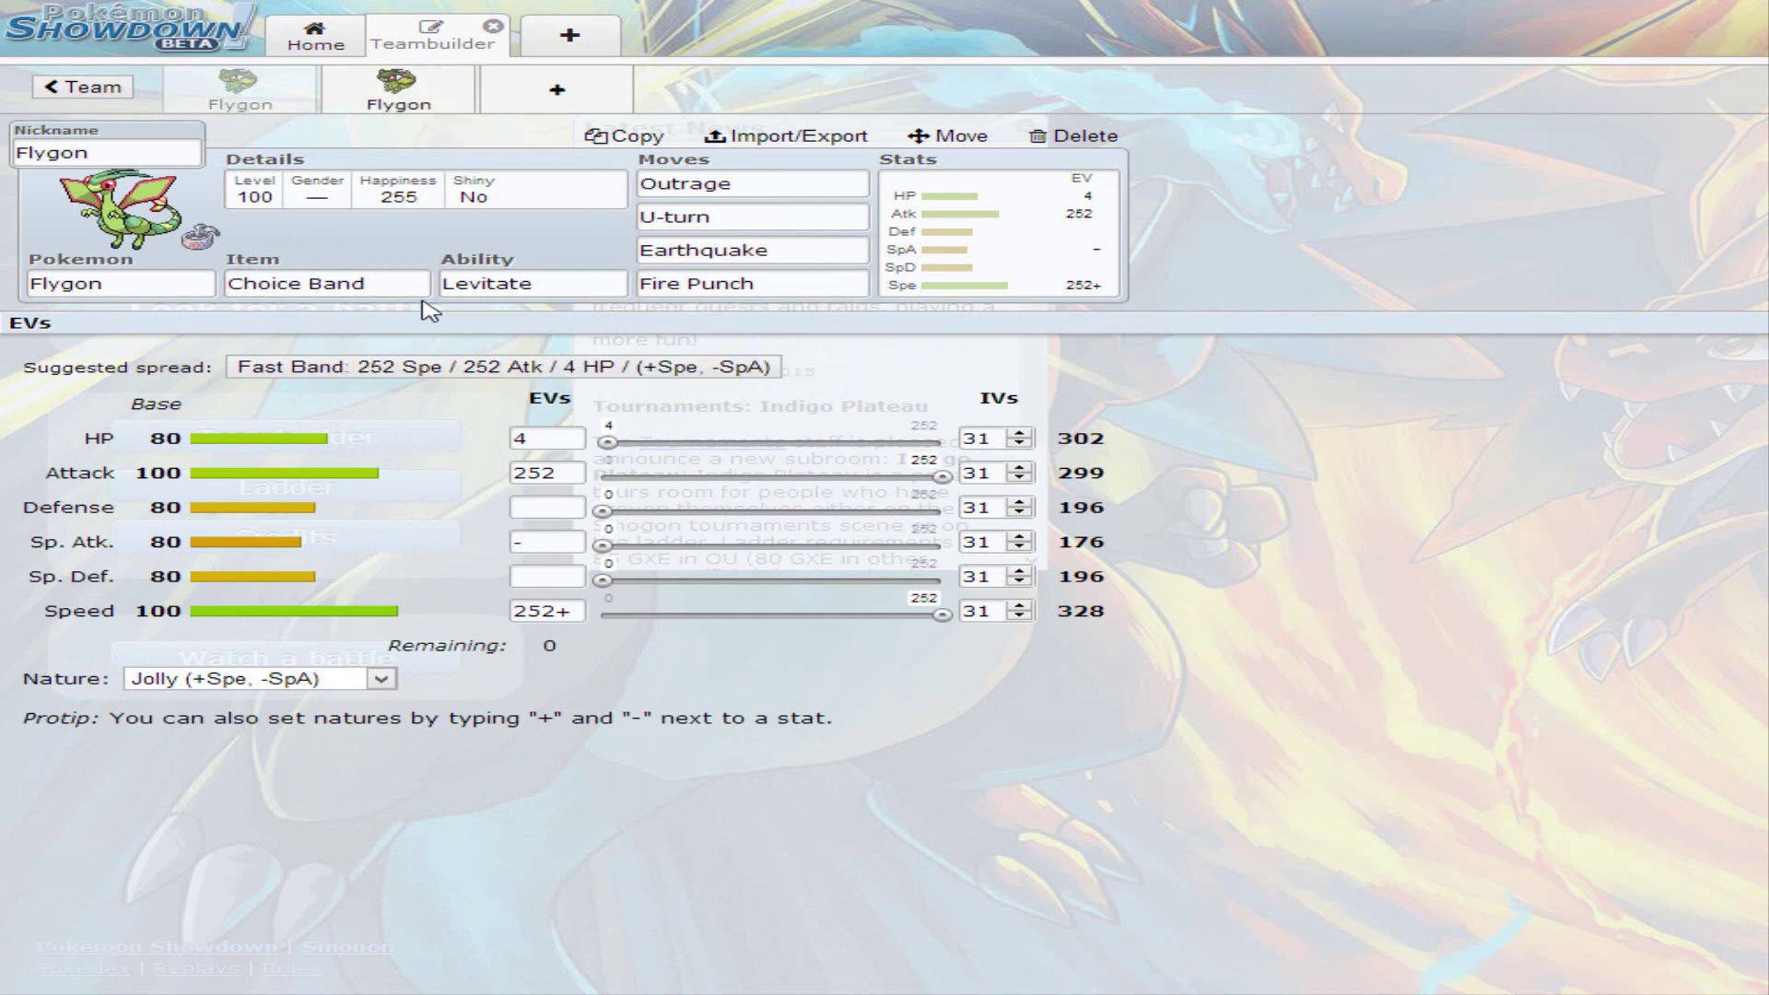
left_click(387, 286)
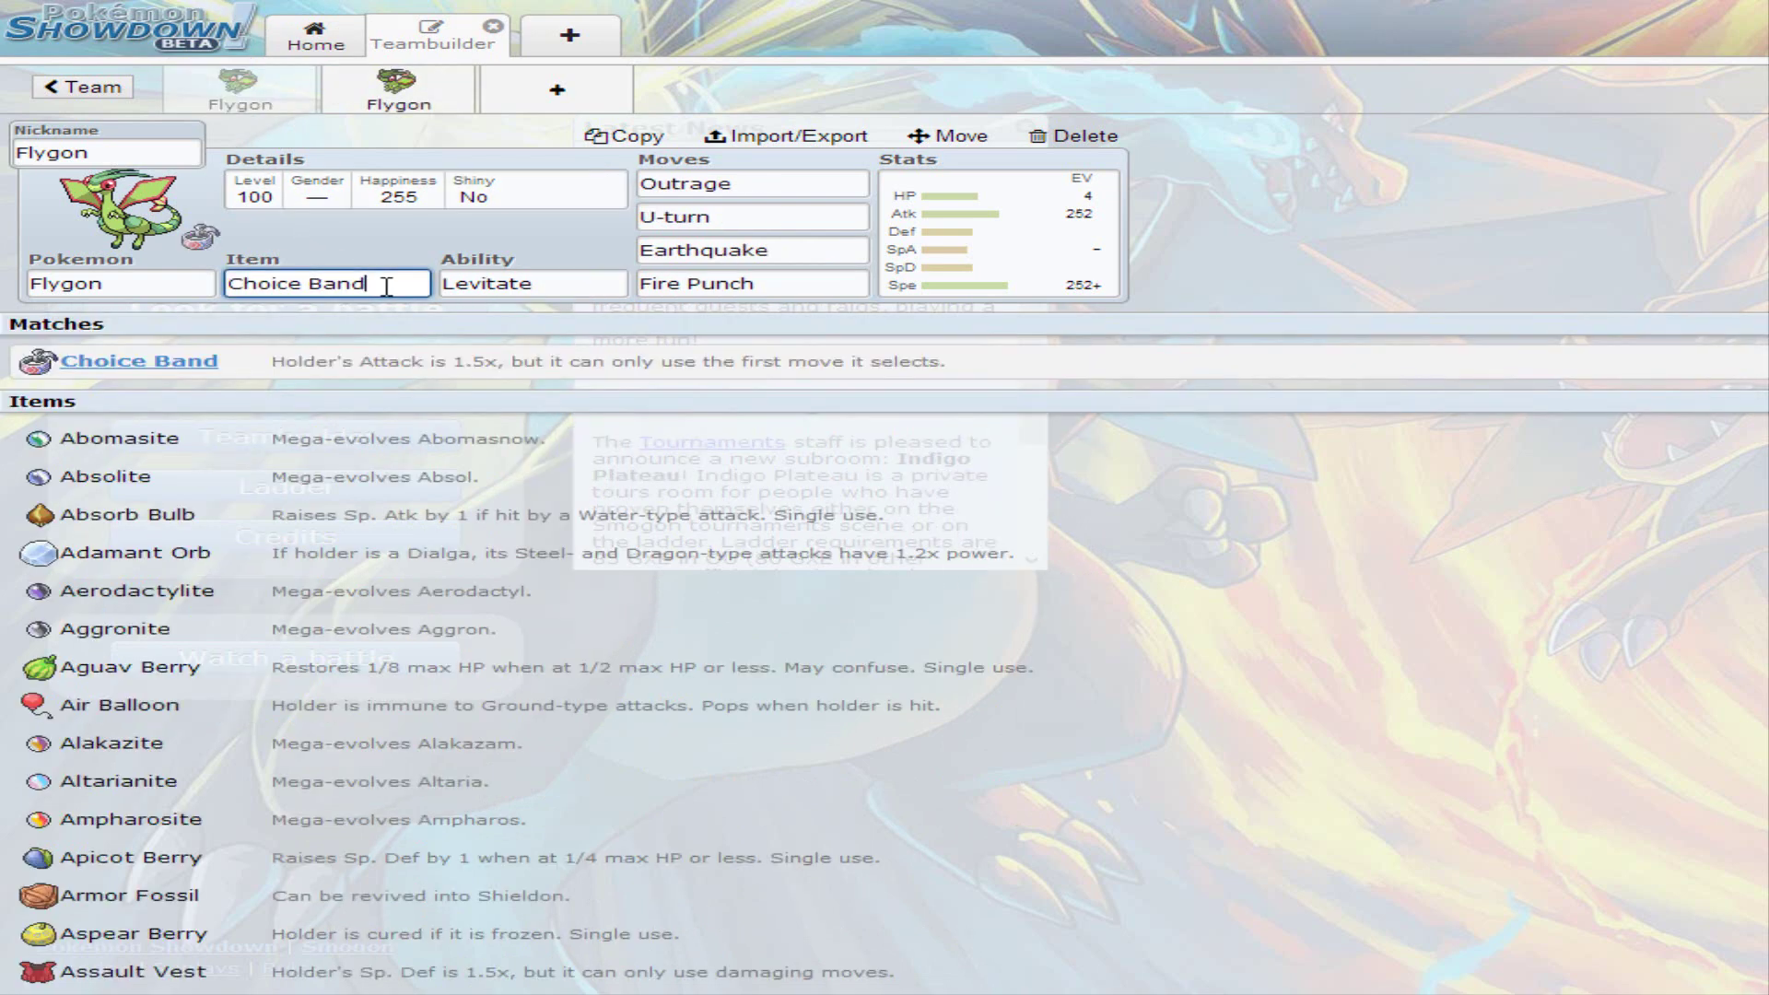
key("BackSpace")
key("BackSpace")
key("BackSpace")
key("BackSpace")
type("sc")
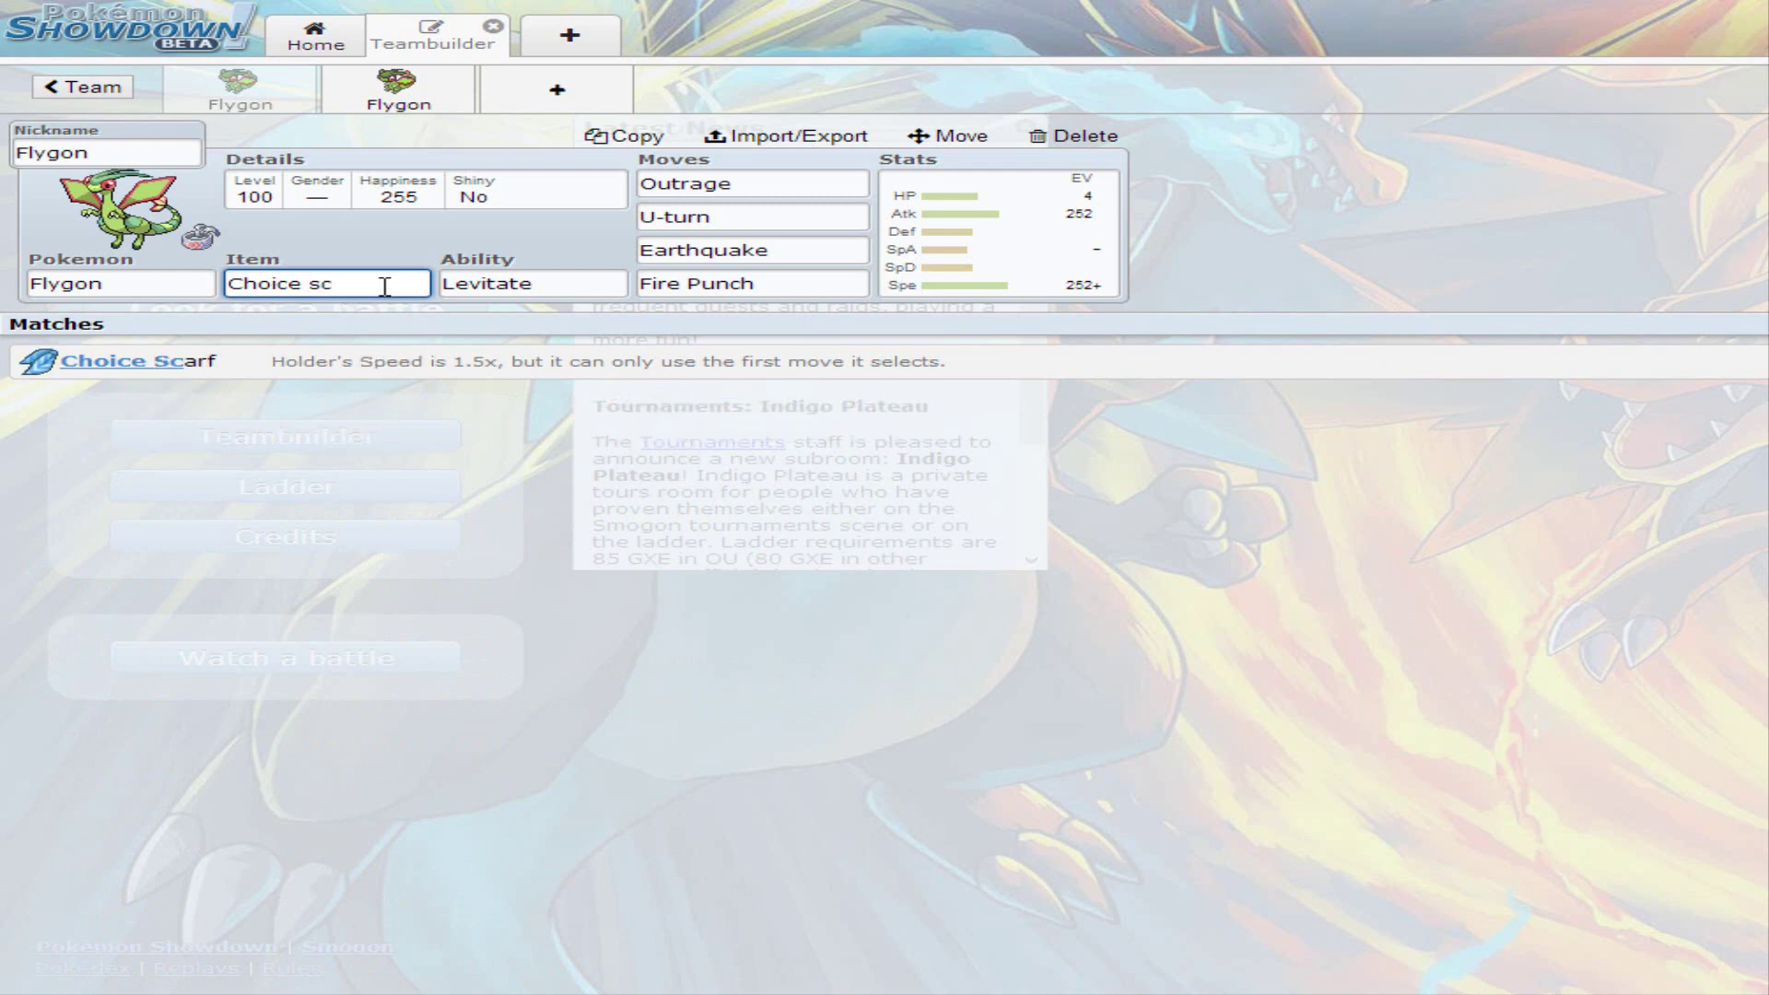
key("BackSpace")
key("BackSpace")
key("BackSpace")
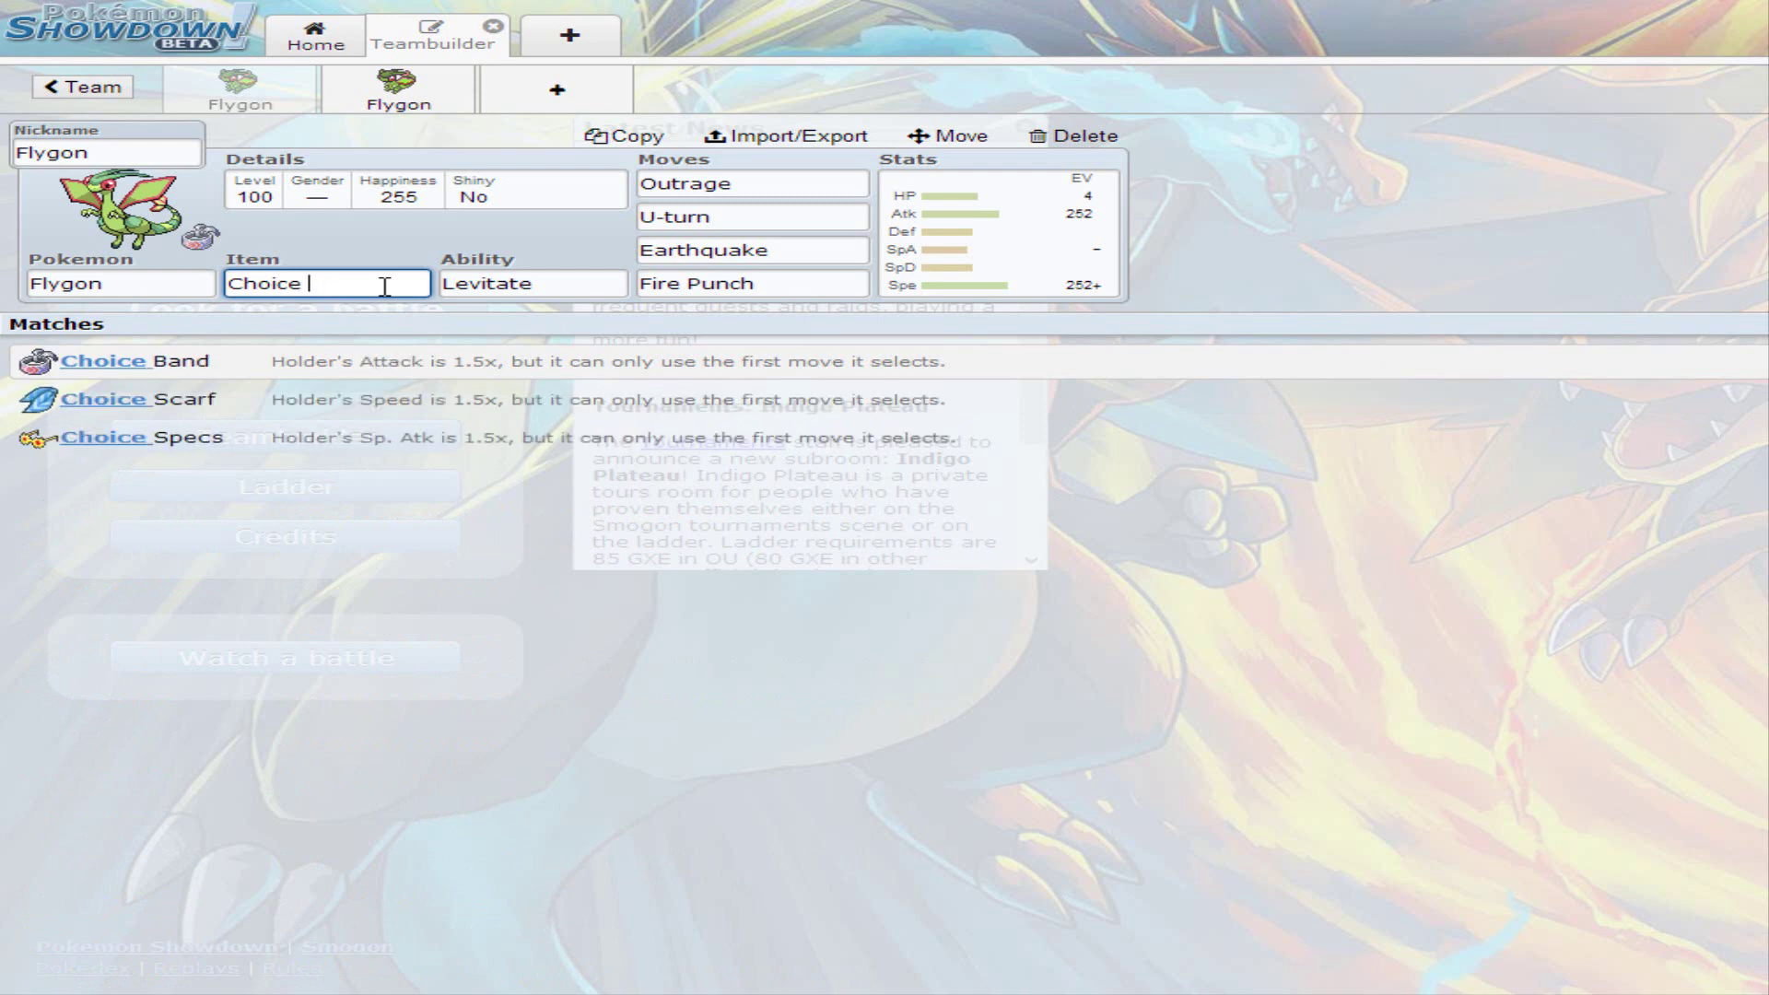
type("ban")
key("Return")
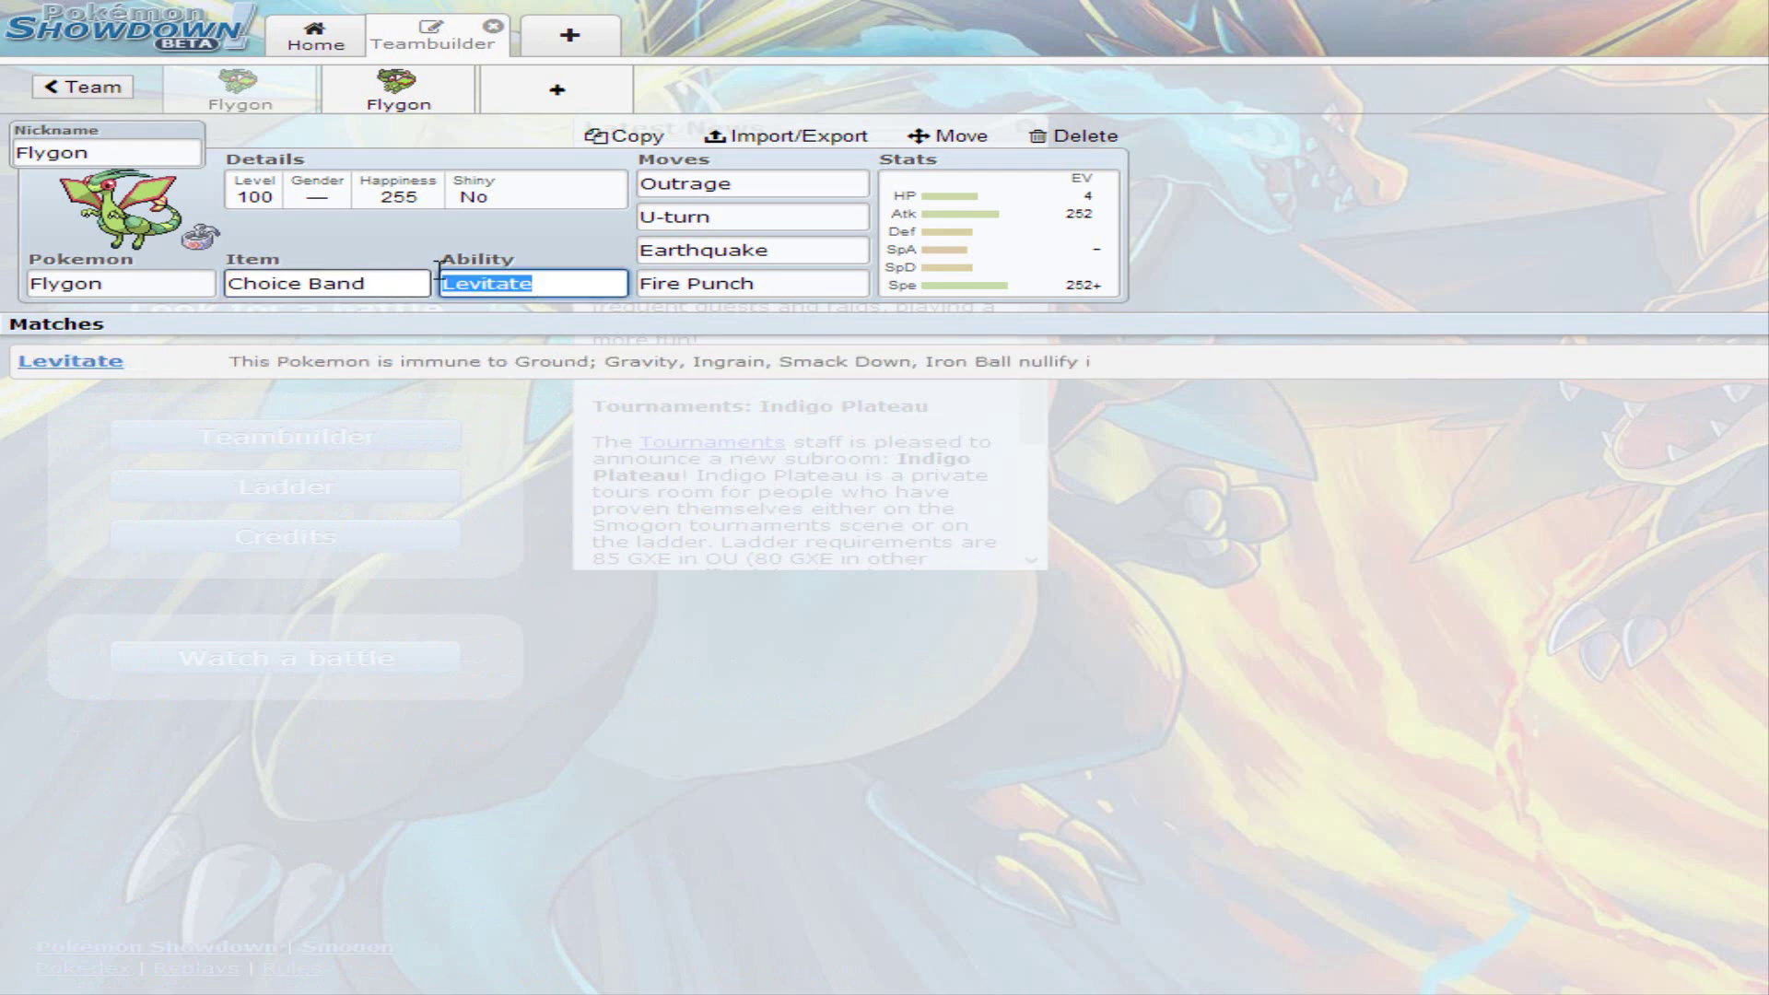
key("Return")
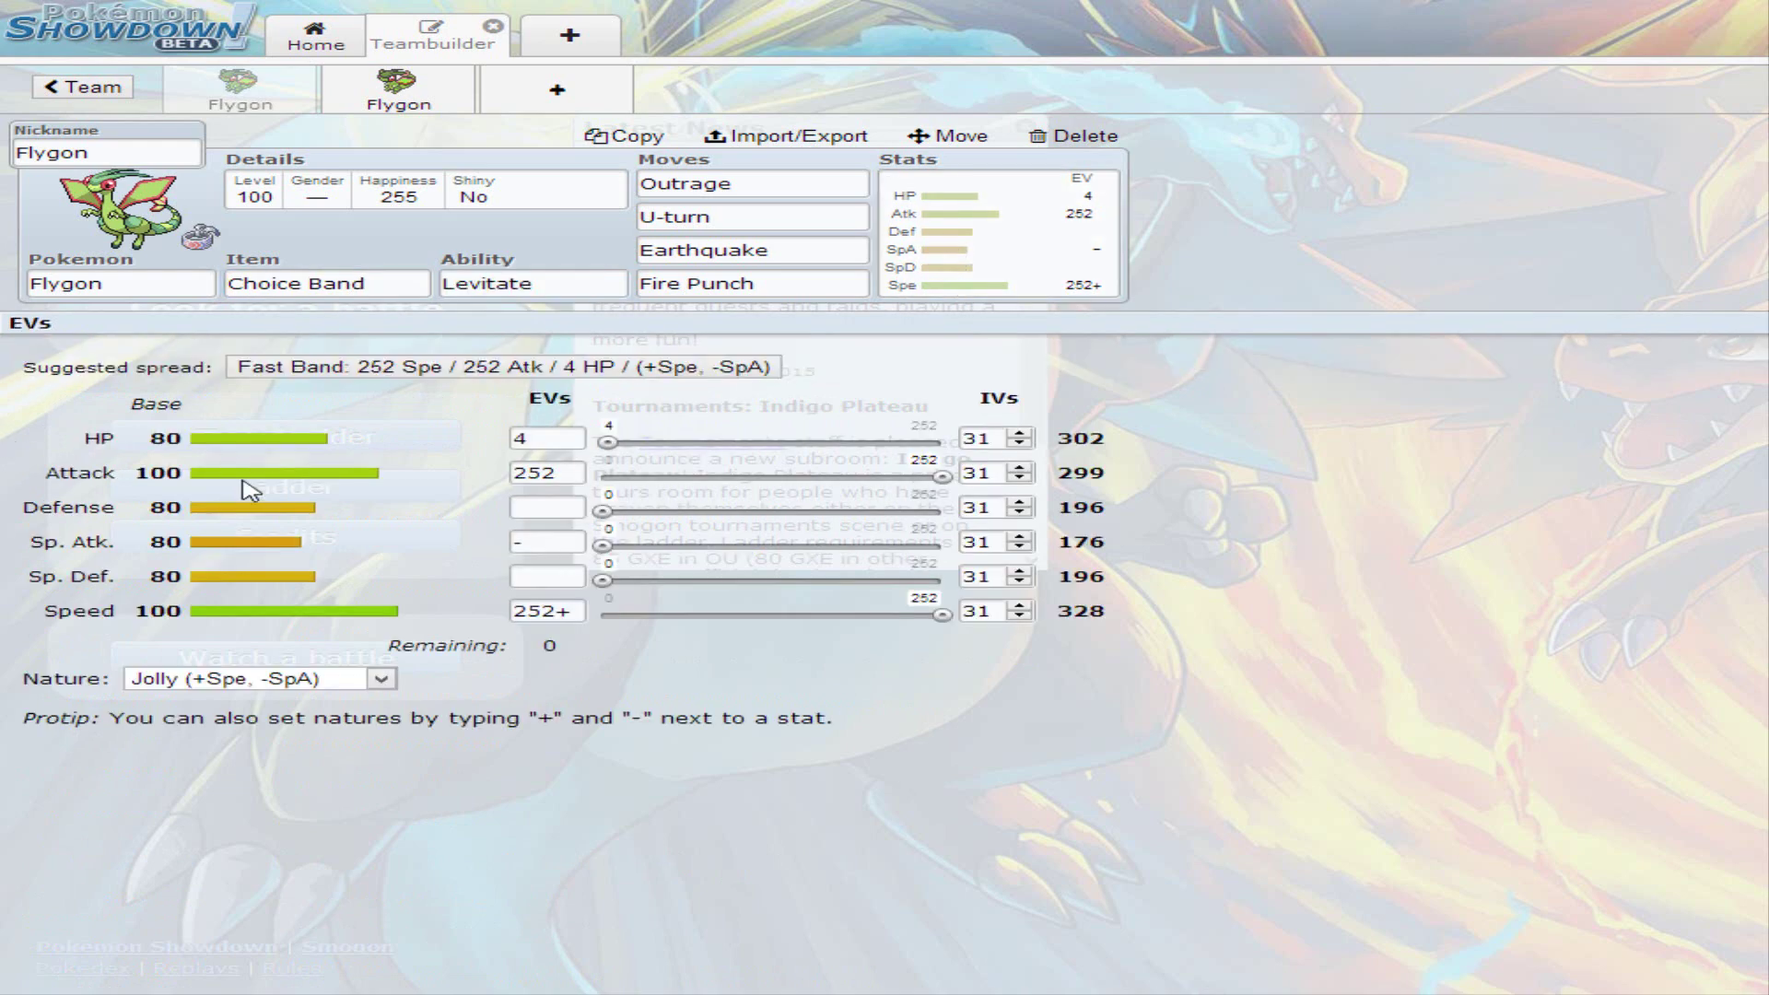